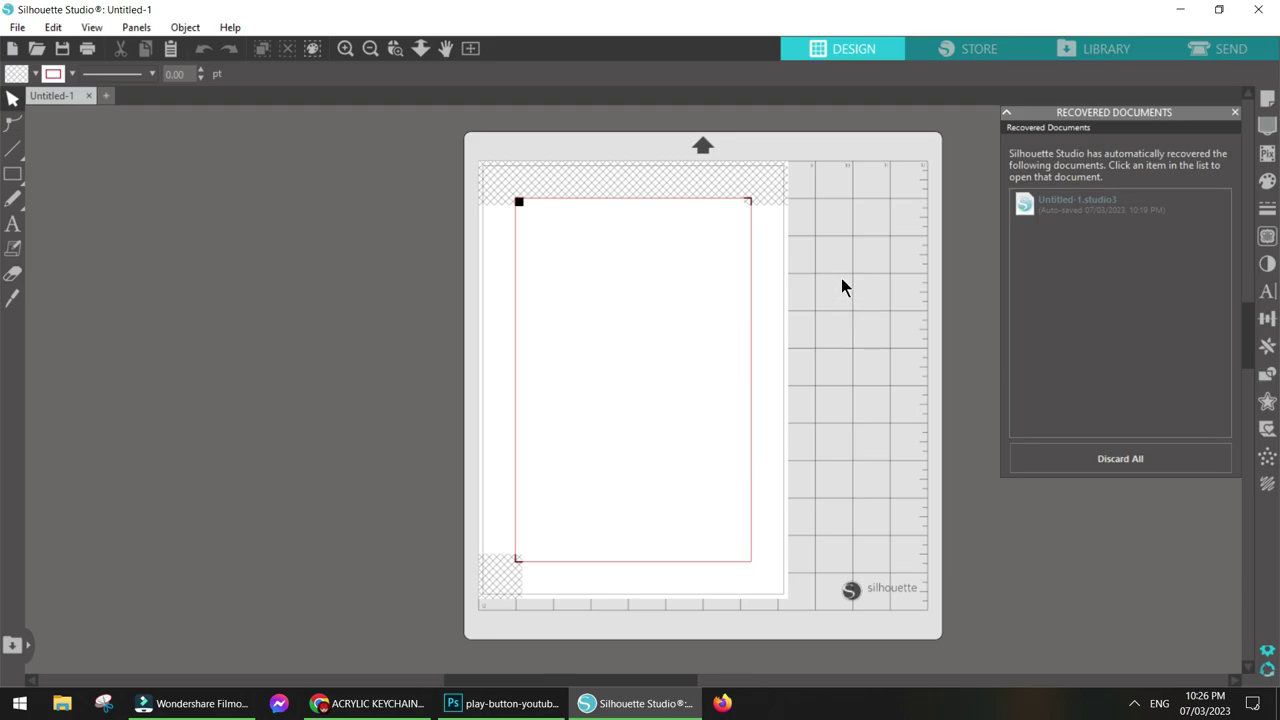
Step: Switch to the Shopee listing in the browser and examine the rectangle acrylic keychain's price and template size
{"action": "left_click", "coordinate": [380, 703]}
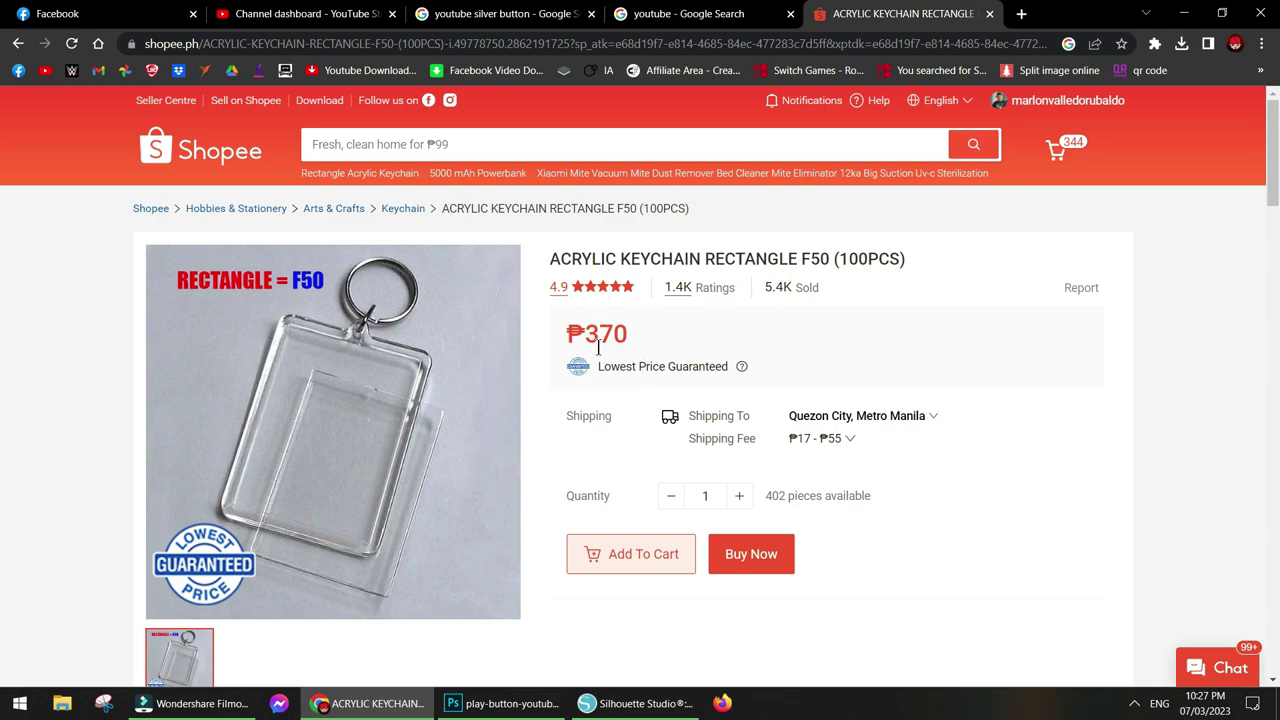
{"action": "left_click_drag", "start_coordinate": [580, 338], "coordinate": [632, 345]}
{"action": "left_click", "coordinate": [634, 343]}
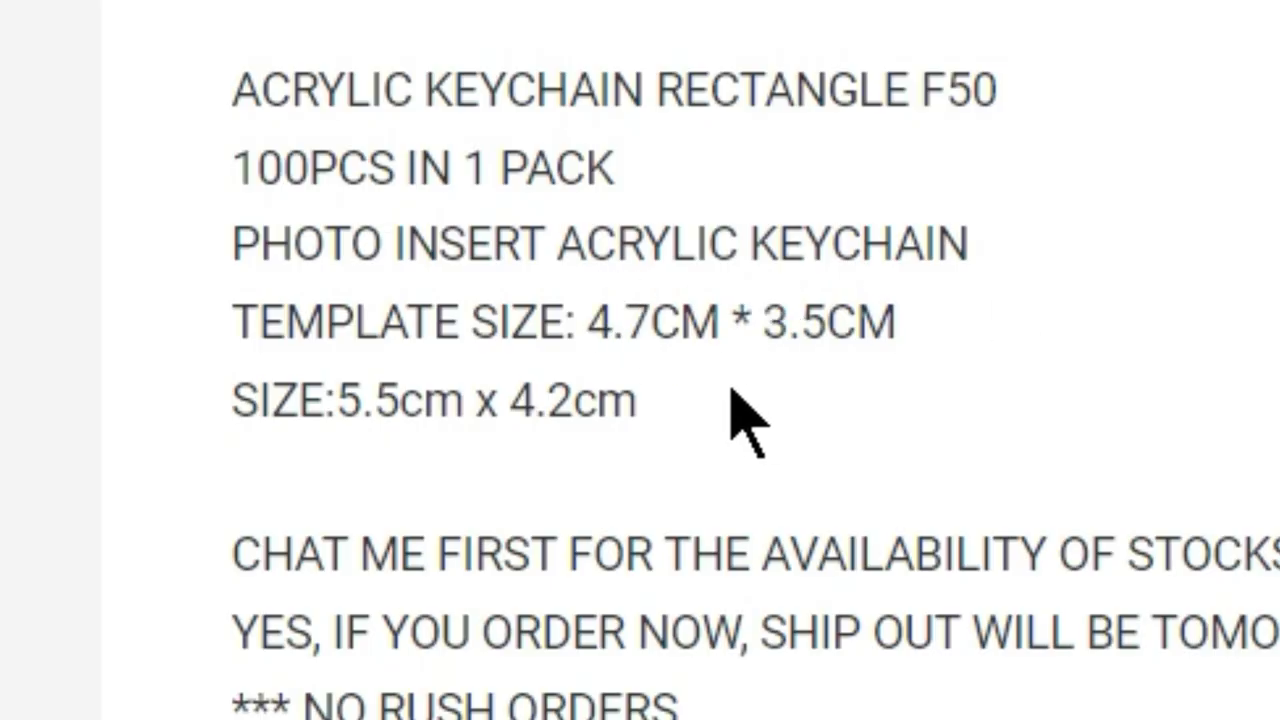
{"action": "left_click_drag", "start_coordinate": [584, 332], "coordinate": [760, 318]}
{"action": "left_click", "coordinate": [935, 345]}
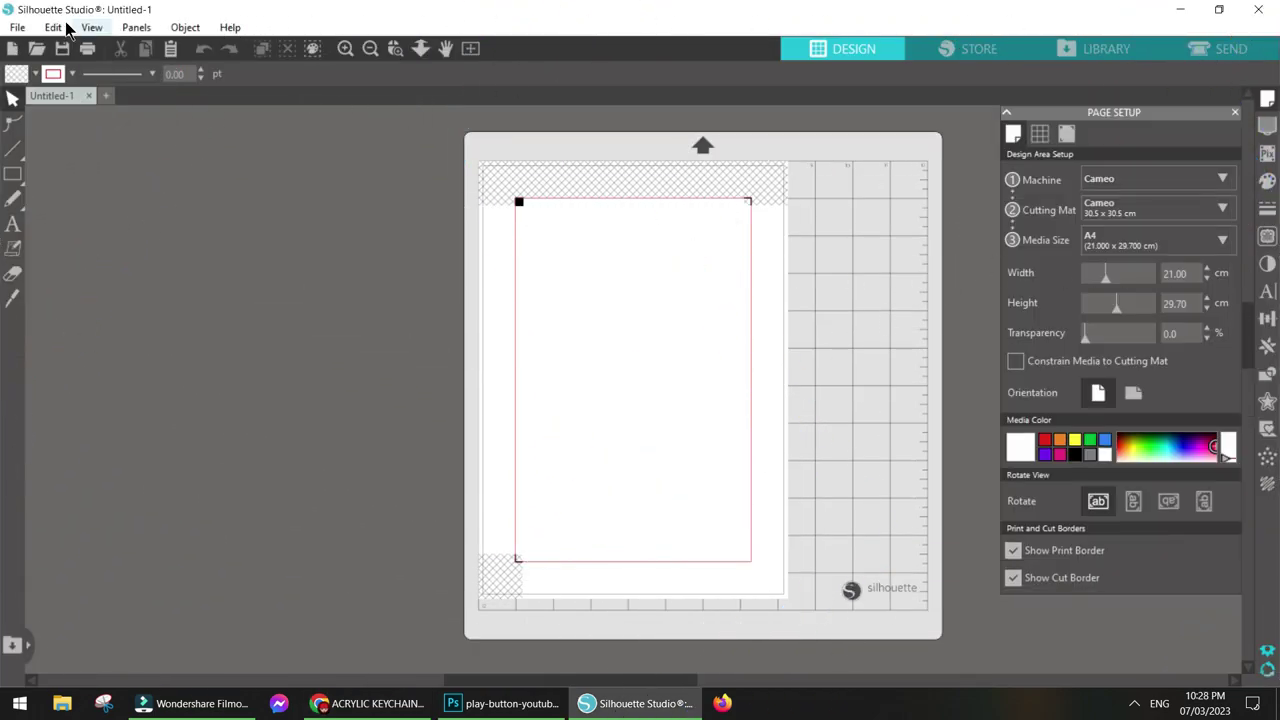
Step: Open Silhouette Studio's registration mark settings and set the inset to 1.00 cm
{"action": "left_click", "coordinate": [92, 27]}
{"action": "left_click", "coordinate": [196, 214]}
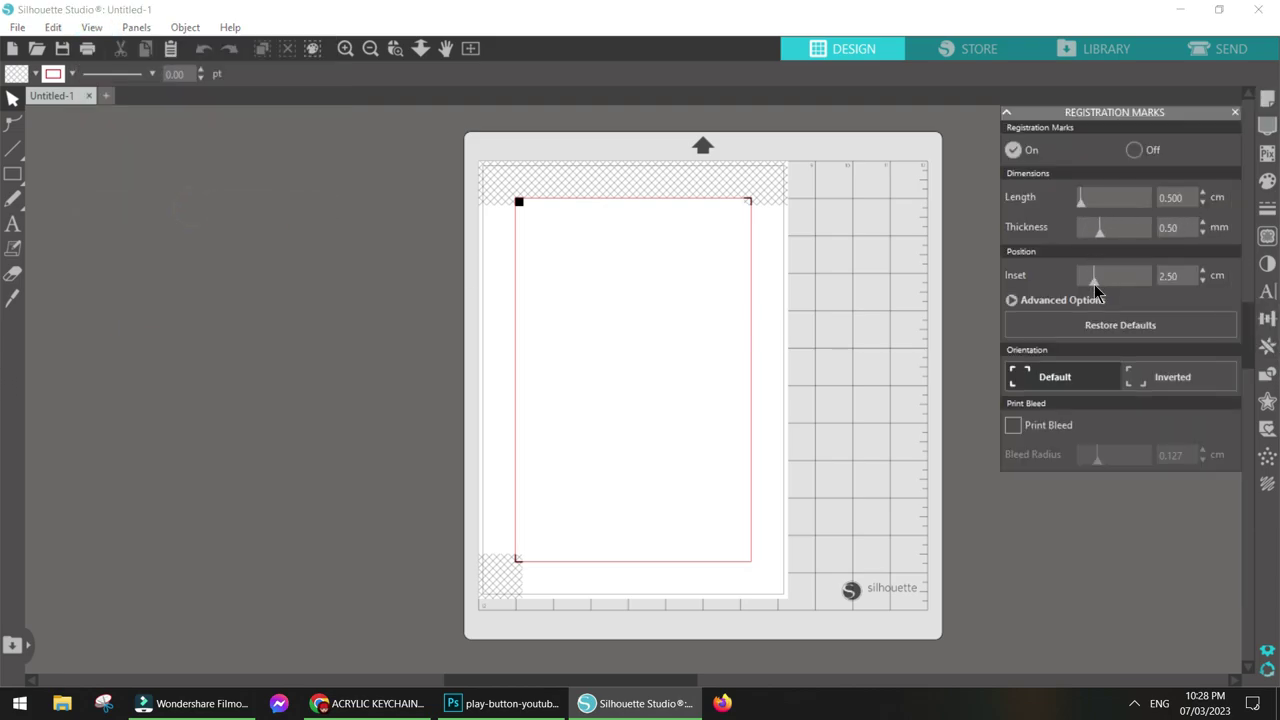
{"action": "left_click_drag", "start_coordinate": [1095, 280], "coordinate": [1012, 288]}
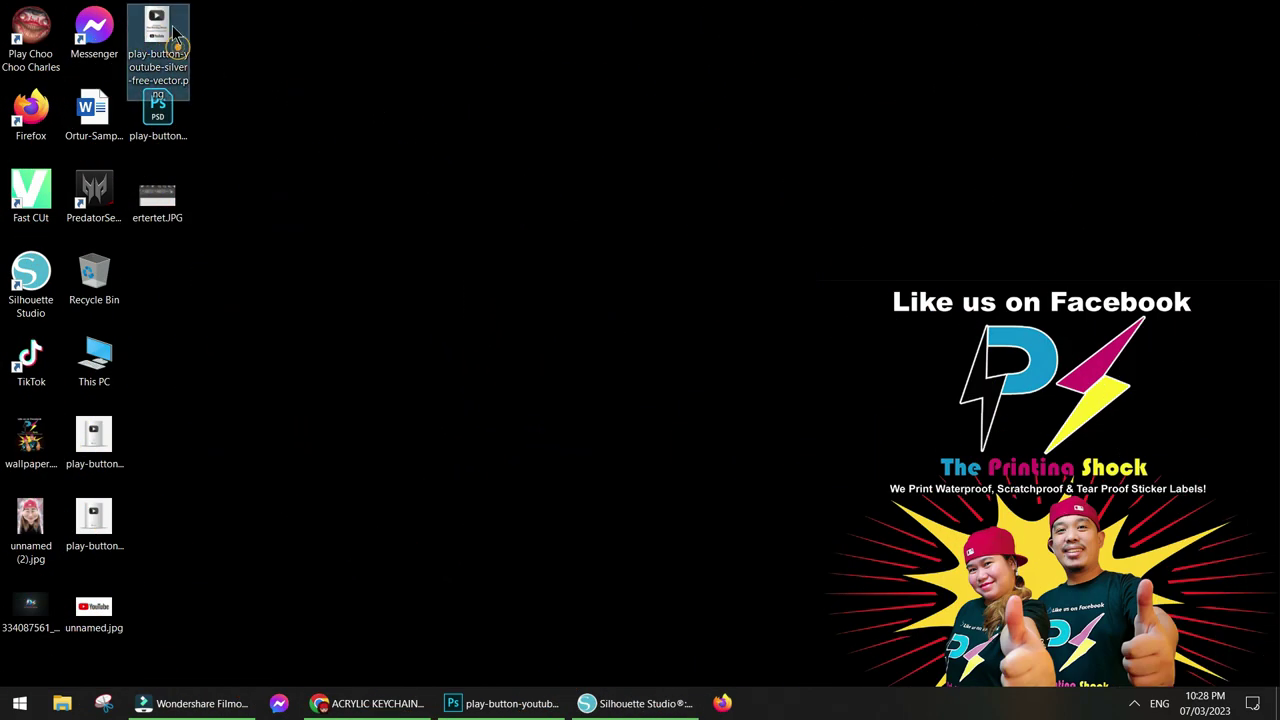
Step: Import play-button-youtube-silver-free-vector.png from the desktop onto the page and select the placed image
{"action": "left_click_drag", "start_coordinate": [172, 42], "coordinate": [634, 449]}
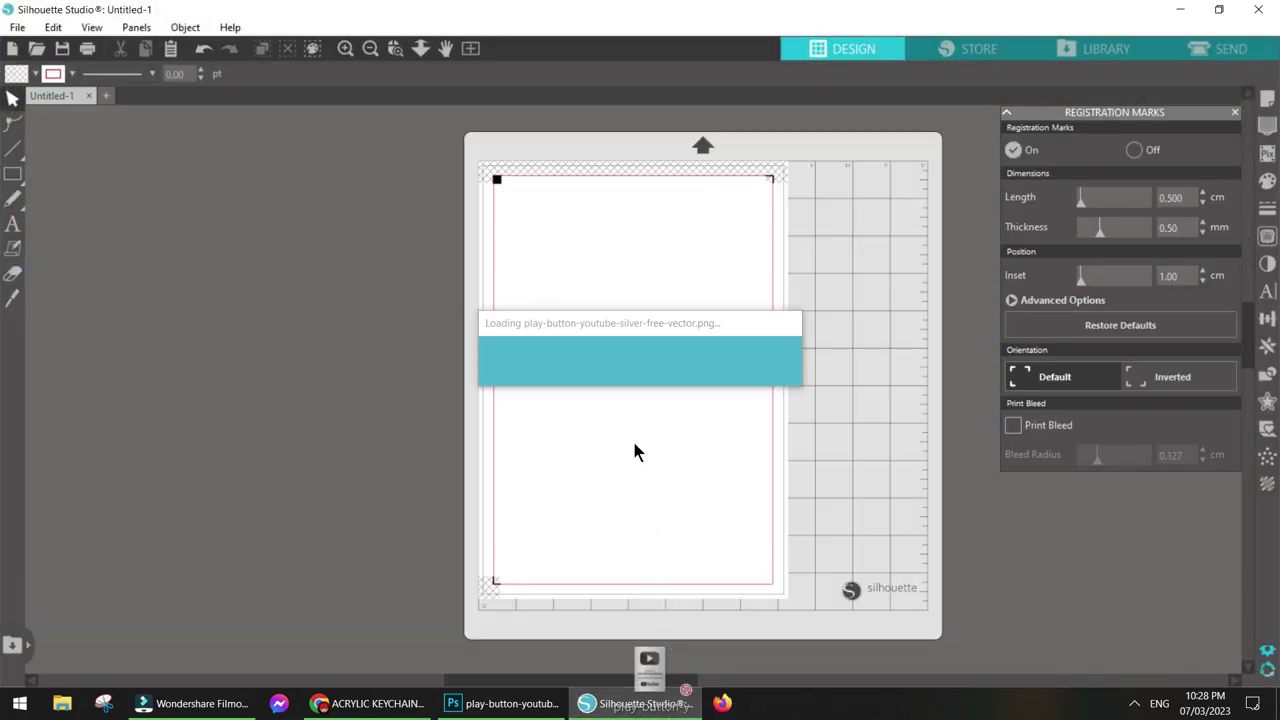
{"action": "left_click", "coordinate": [717, 386]}
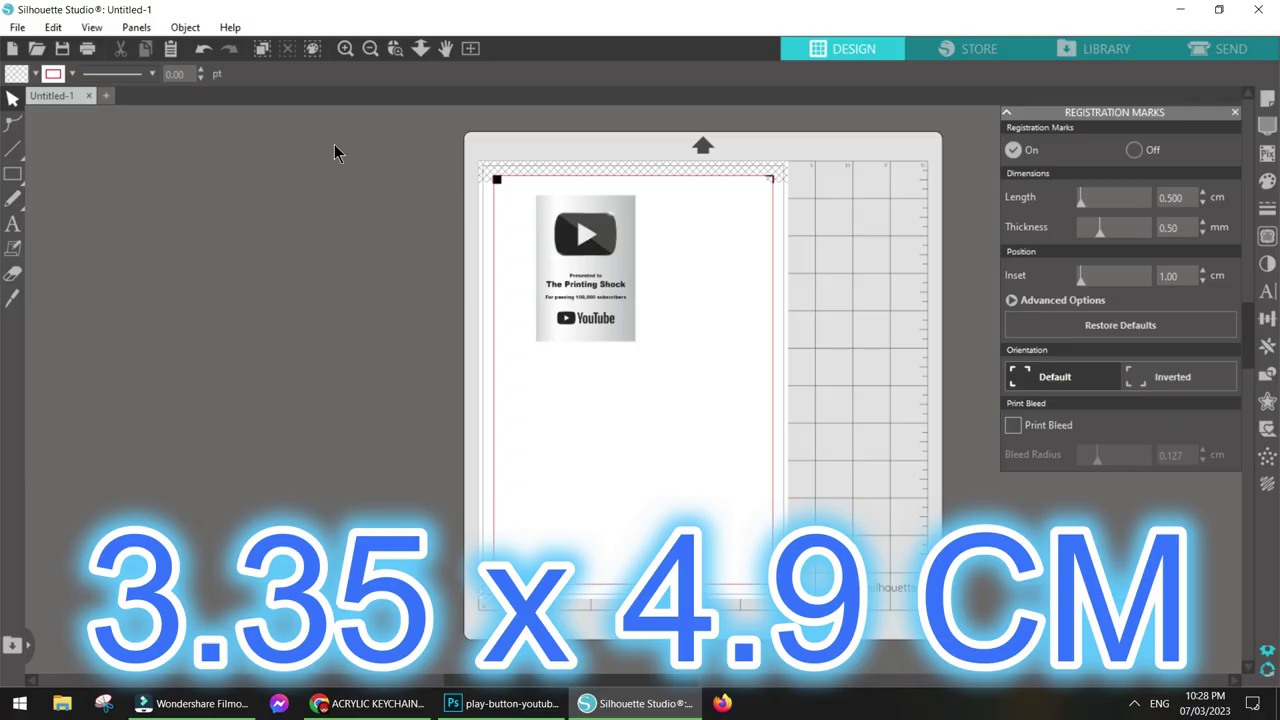
{"action": "left_click", "coordinate": [584, 246]}
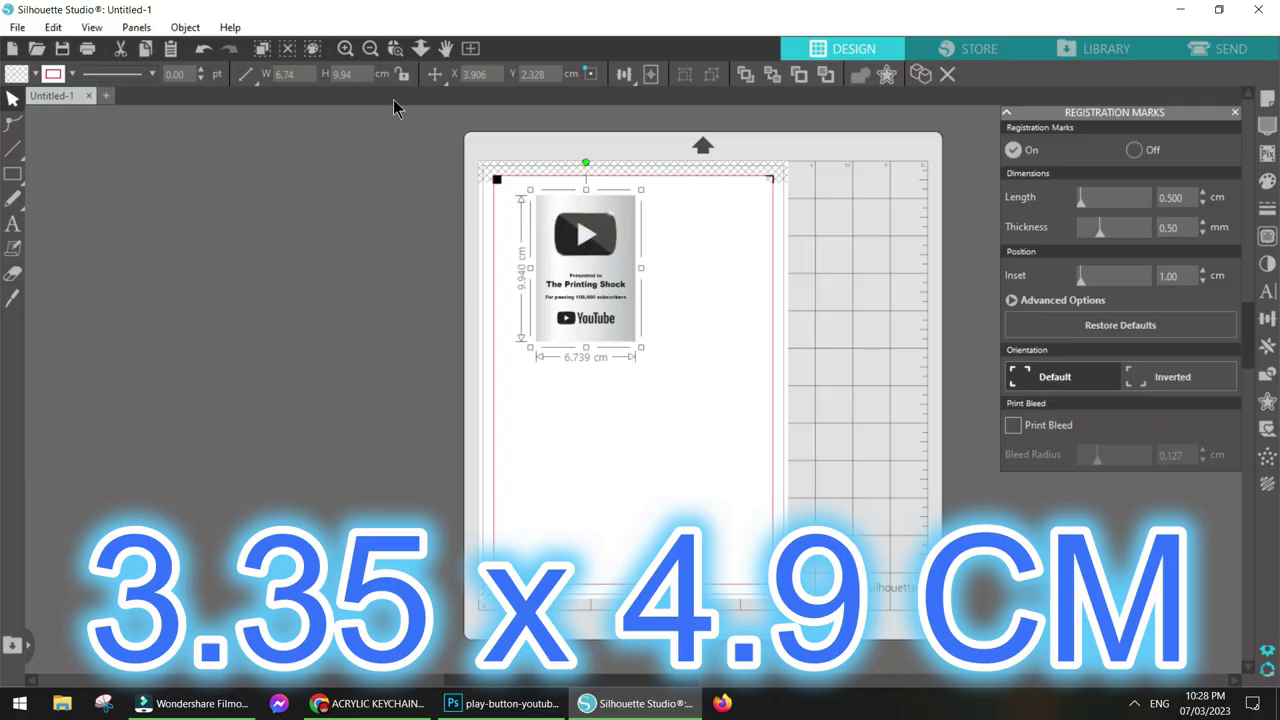
Step: Set the unit of measurement to Centimeters in the general preferences and apply the change
{"action": "left_click", "coordinate": [52, 27]}
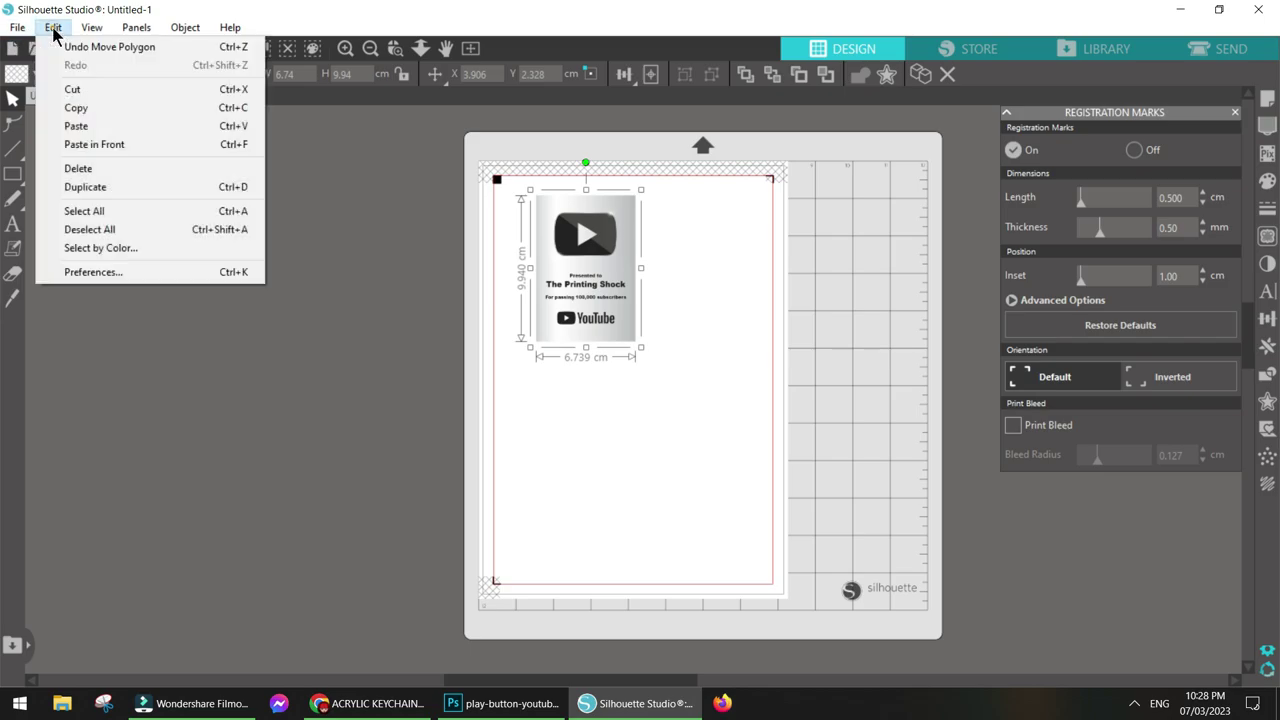
{"action": "left_click", "coordinate": [93, 271]}
{"action": "left_click", "coordinate": [606, 305]}
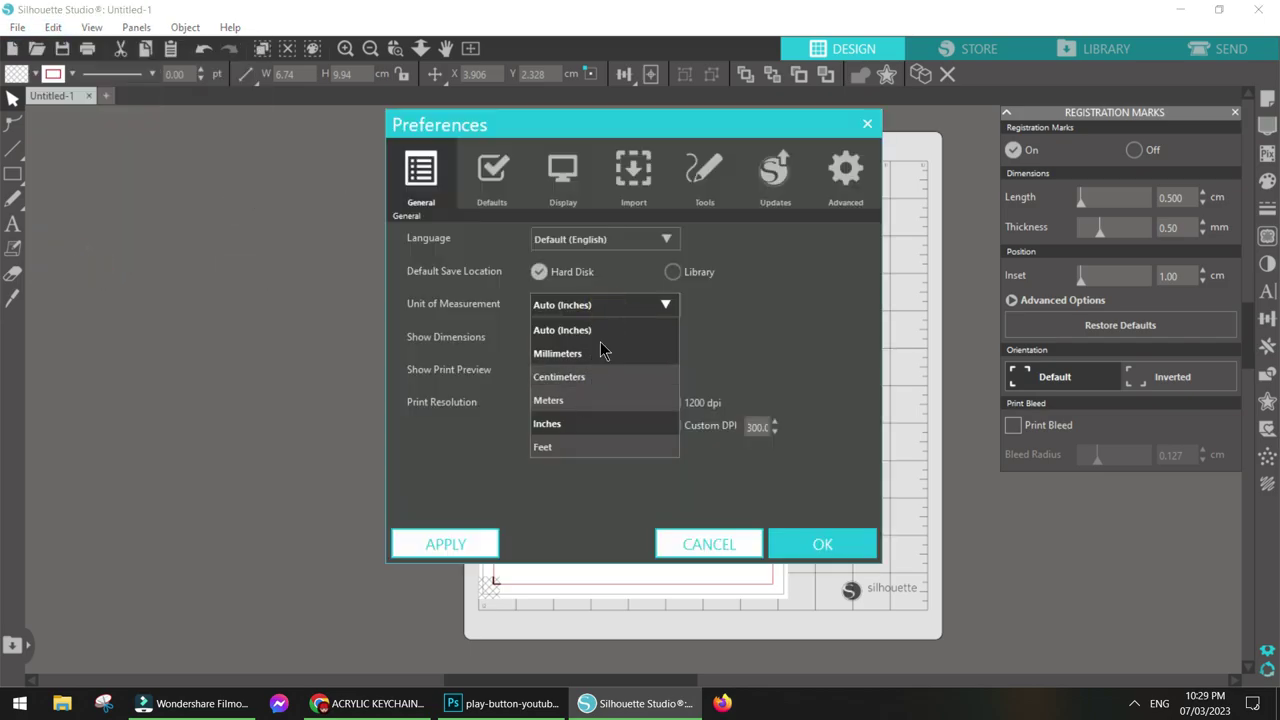
{"action": "left_click", "coordinate": [594, 333]}
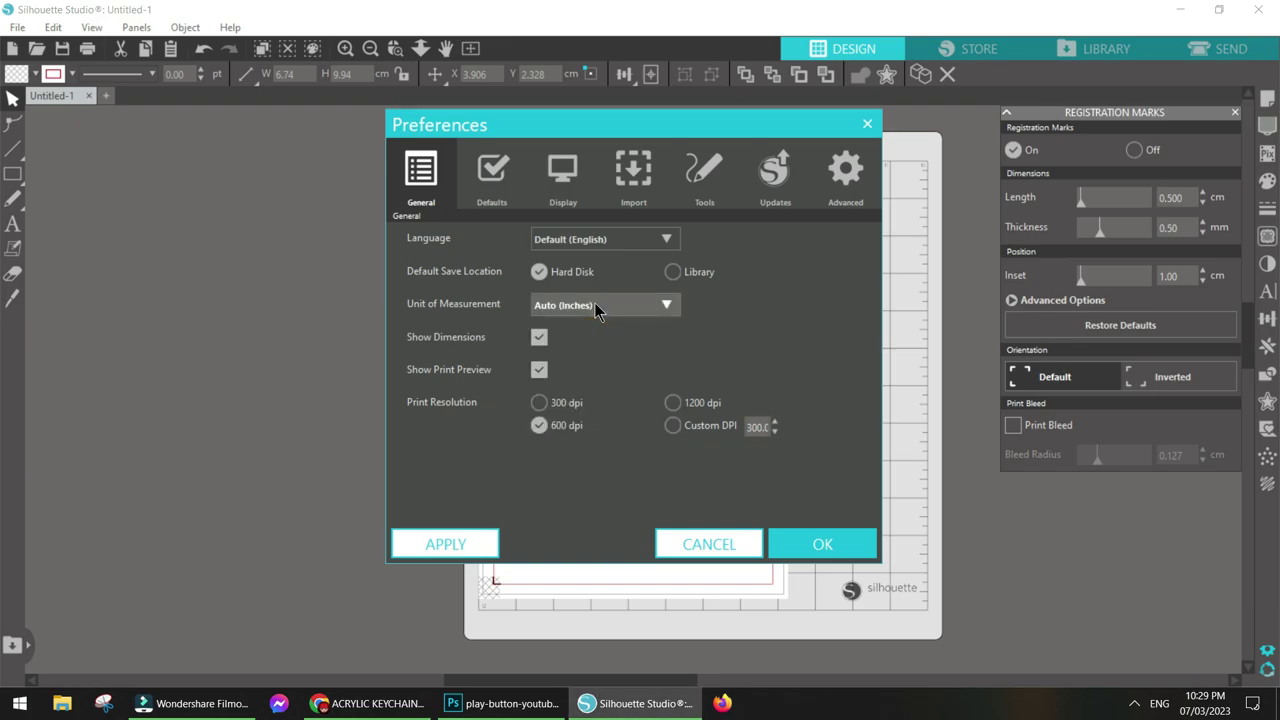
{"action": "left_click", "coordinate": [597, 305]}
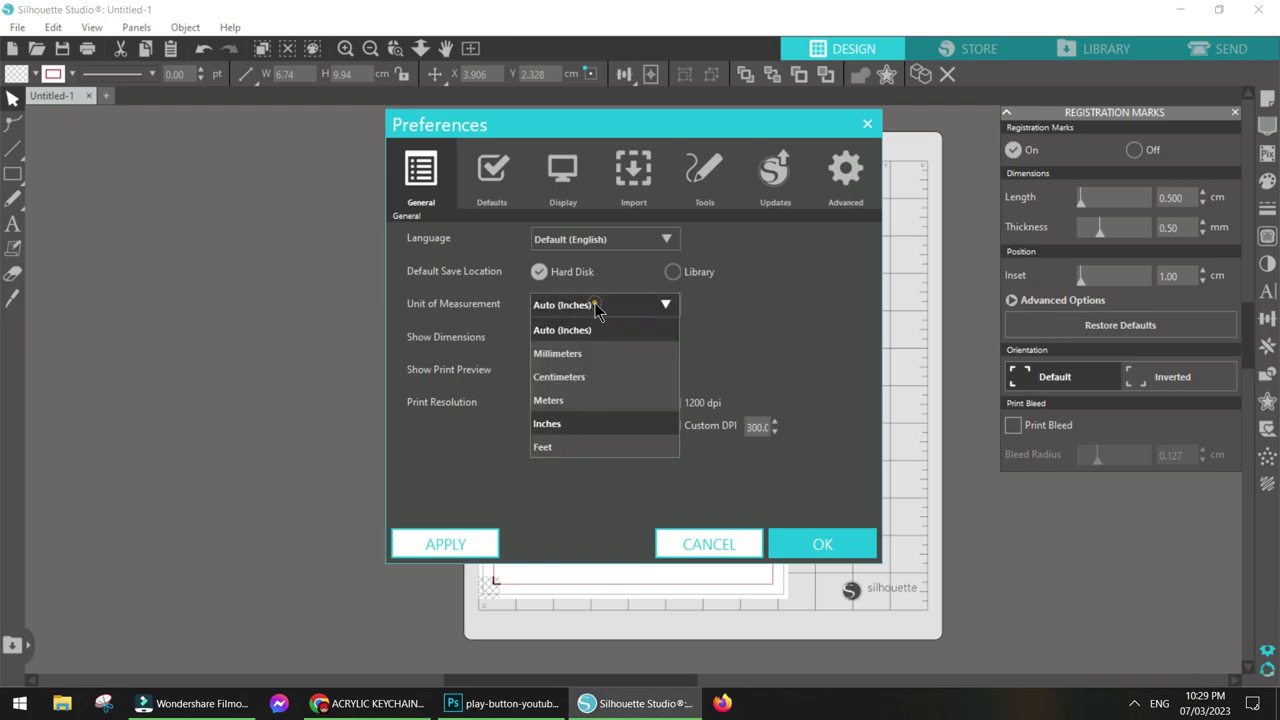
{"action": "left_click", "coordinate": [597, 380]}
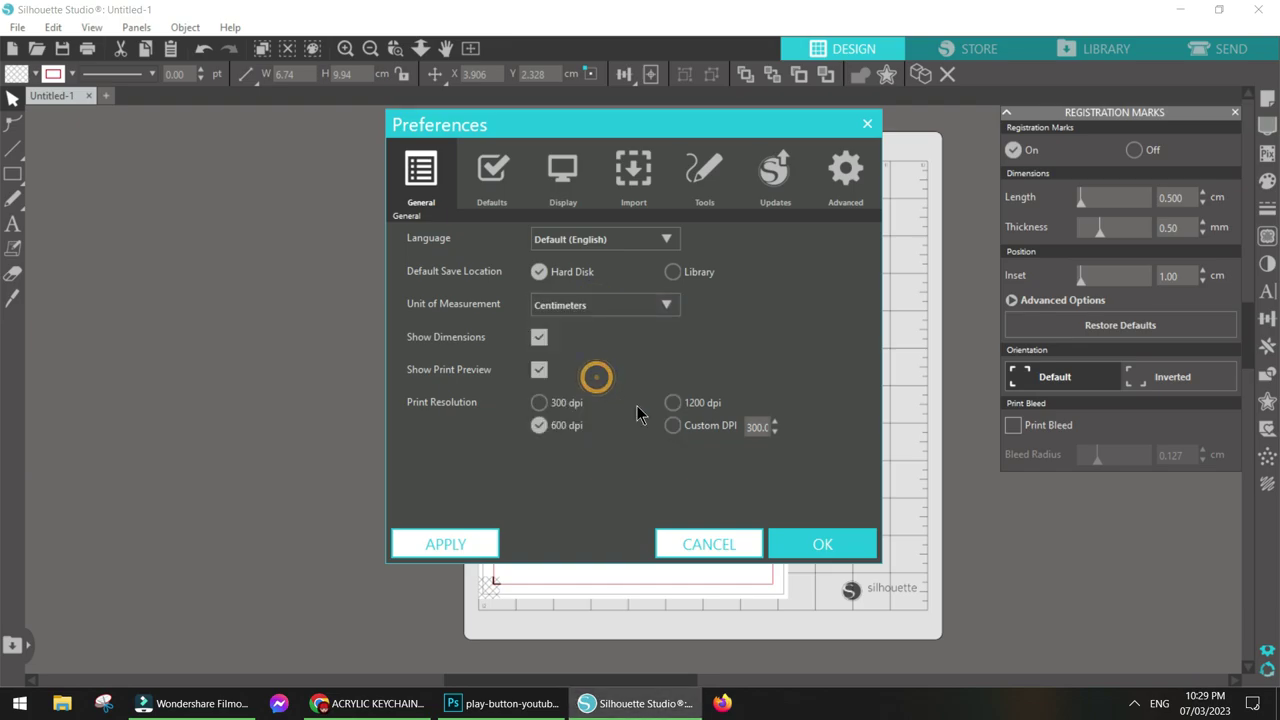
{"action": "left_click", "coordinate": [855, 549]}
Step: Resize the play button image to 3.35 cm wide by 4.90 cm high and place it in the page's upper-left corner below the black registration mark
{"action": "left_click", "coordinate": [678, 295]}
{"action": "left_click", "coordinate": [582, 274]}
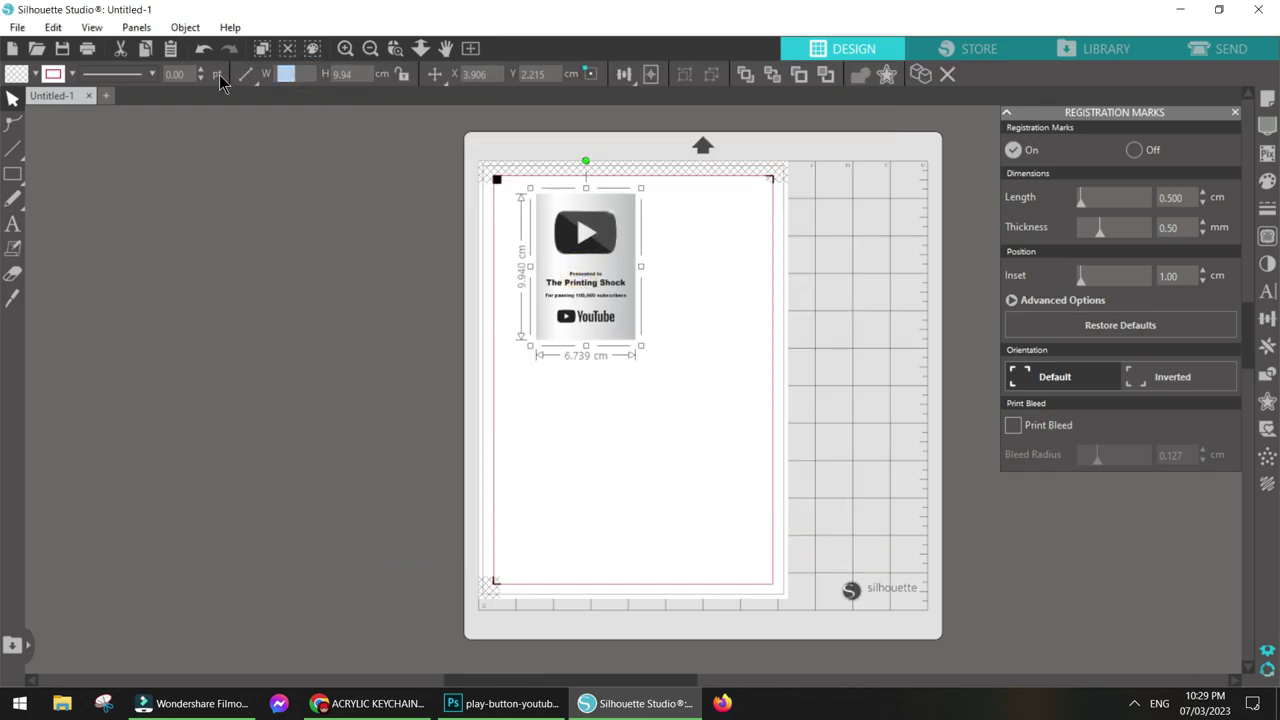
{"action": "type", "text": "3.35"}
{"action": "left_click", "coordinate": [580, 274]}
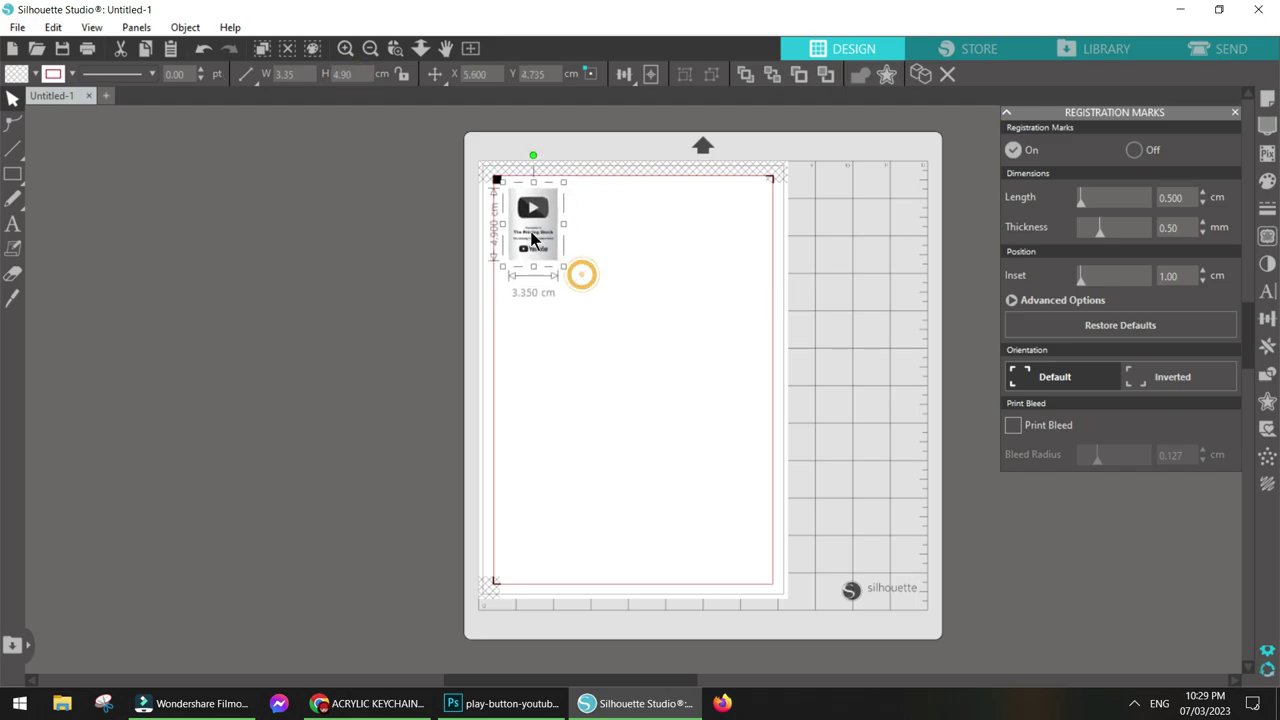
{"action": "left_click_drag", "start_coordinate": [542, 234], "coordinate": [537, 234]}
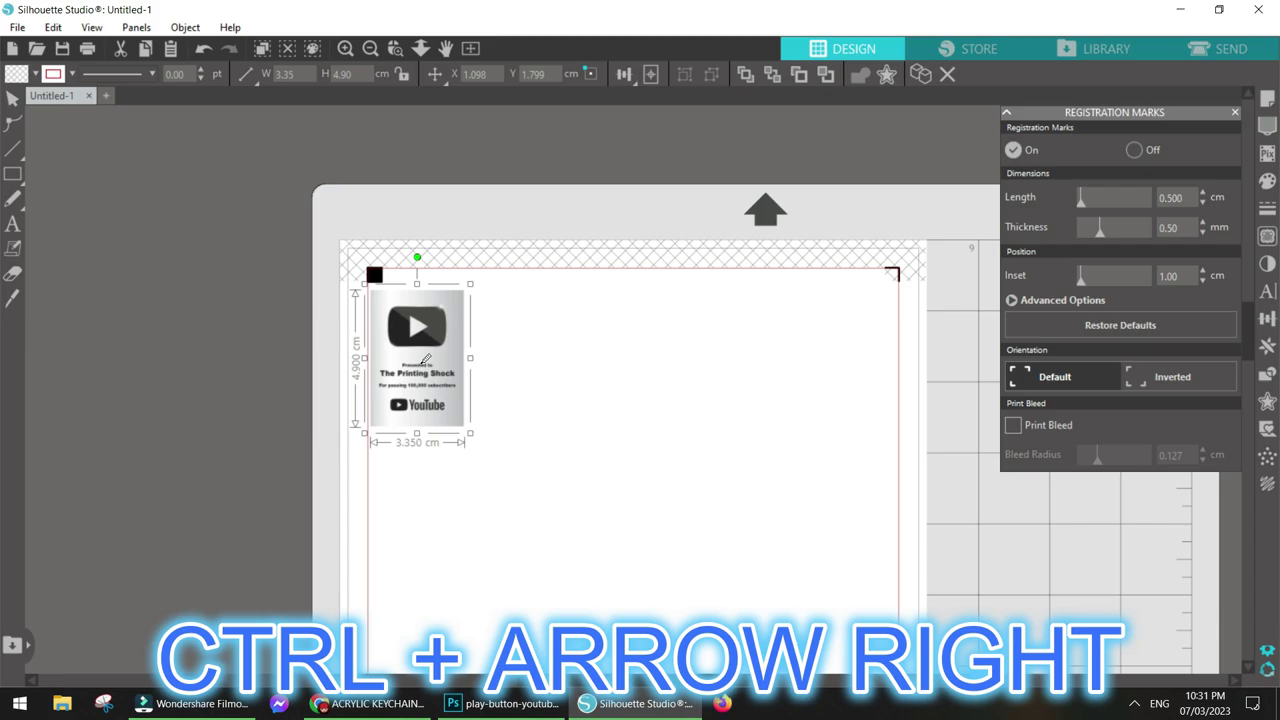
Step: Duplicate the image to its right and nudge the copy to leave a gap of about 0.3 cm
{"action": "key", "text": "ctrl+Right"}
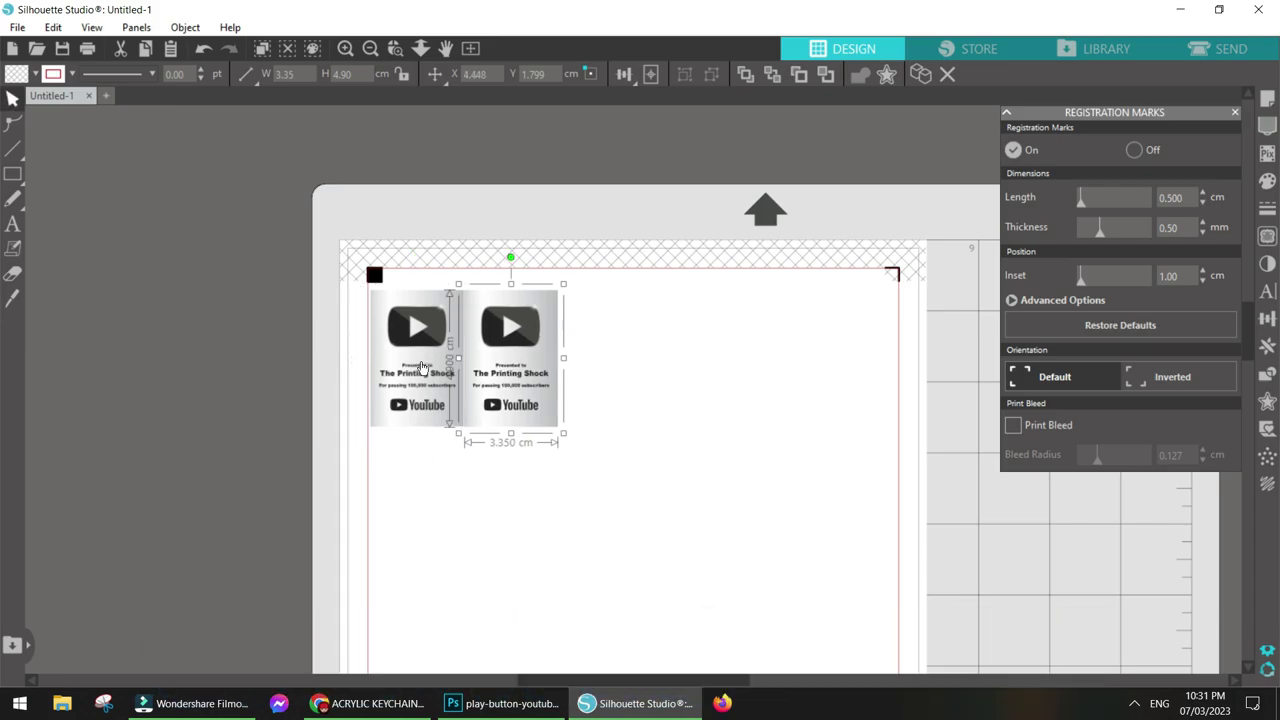
{"action": "key", "text": "Right"}
{"action": "key", "text": "Right"}
{"action": "key", "text": "Right"}
{"action": "key", "text": "Right"}
{"action": "key", "text": "Right"}
{"action": "key", "text": "Right"}
{"action": "key", "text": "Right"}
{"action": "key", "text": "Right"}
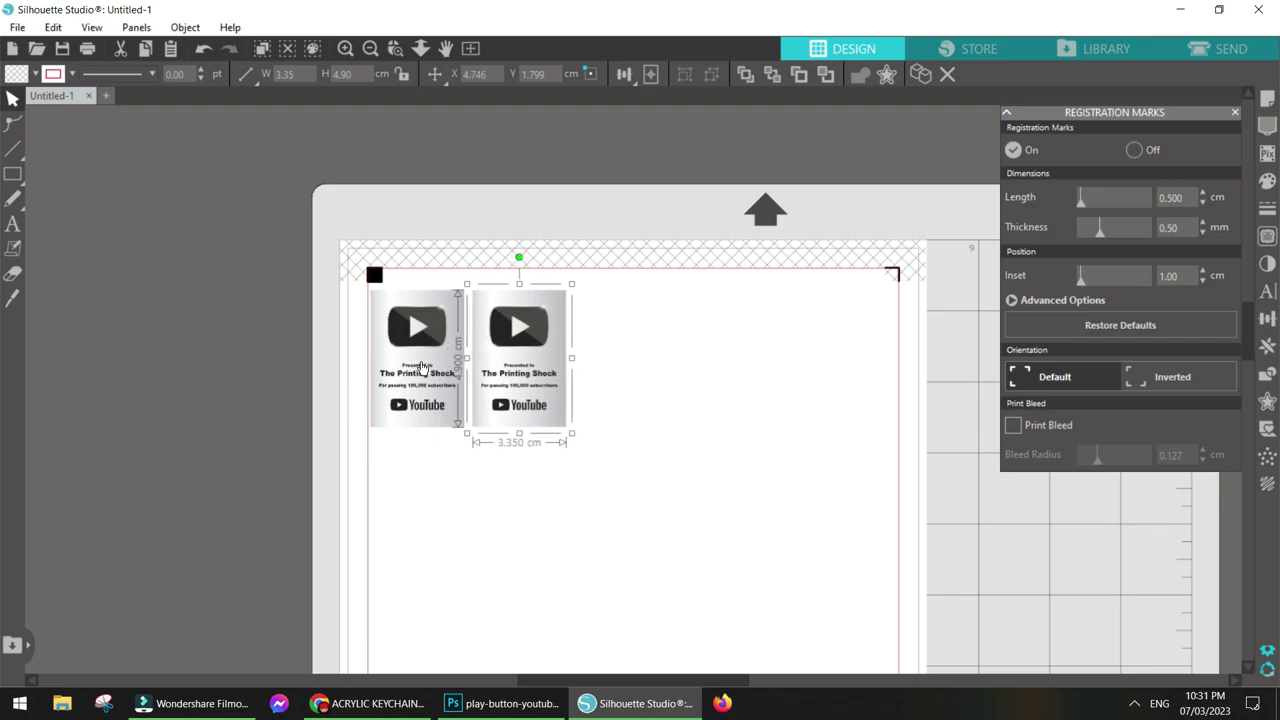
Step: Duplicate both images to the right and nudge the new pair to leave a matching gap, making a row of four
{"action": "left_click", "coordinate": [425, 358], "text": "shift"}
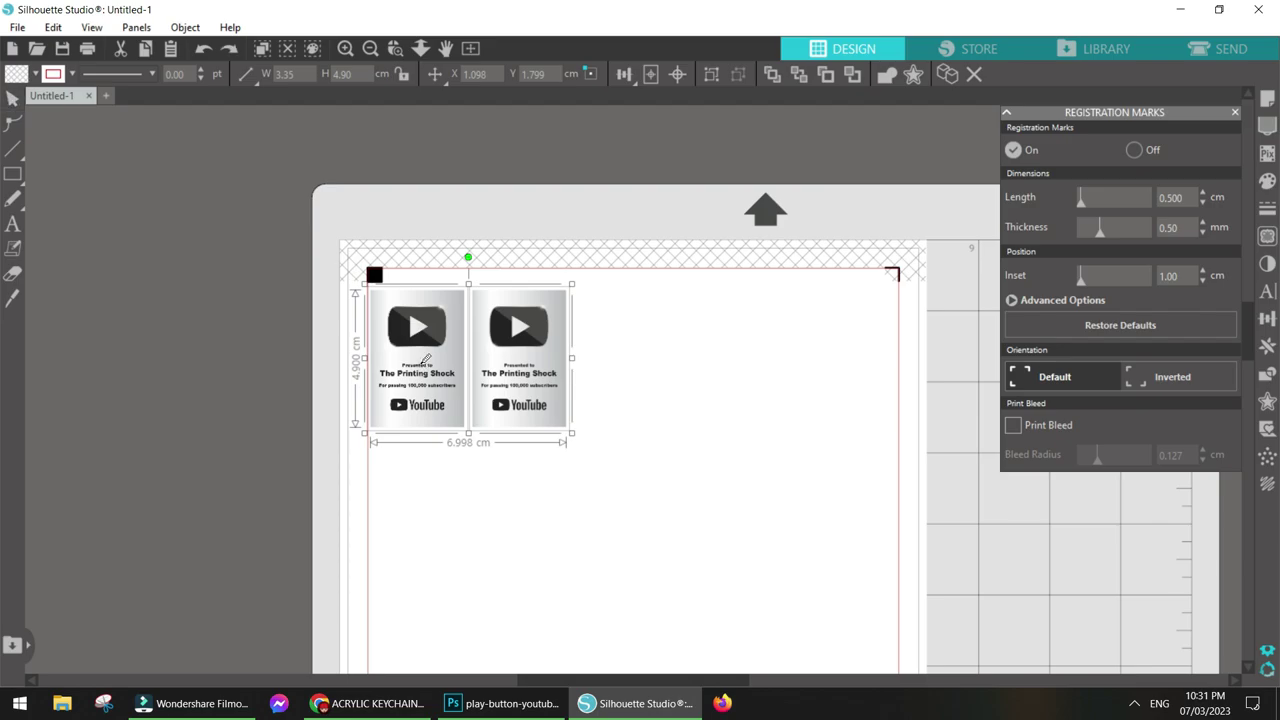
{"action": "key", "text": "ctrl+d"}
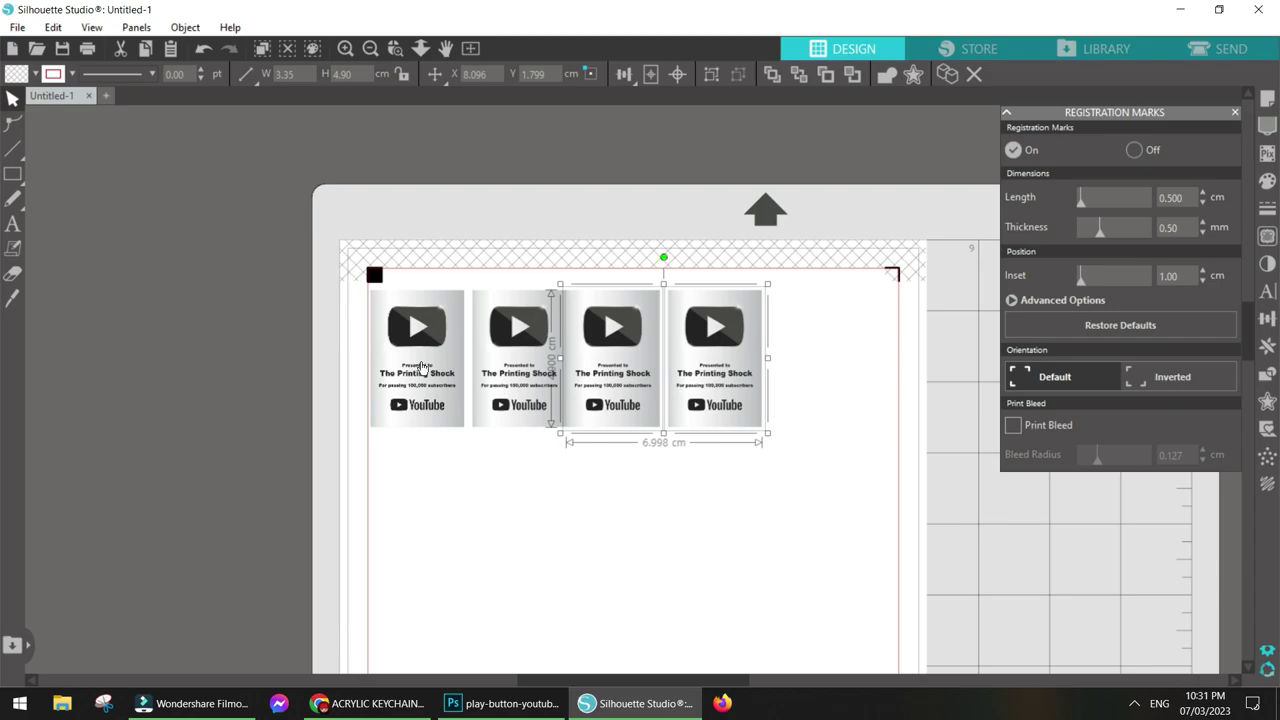
{"action": "key", "text": "Right"}
{"action": "key", "text": "Right"}
{"action": "key", "text": "Right"}
{"action": "key", "text": "Right"}
{"action": "key", "text": "Right"}
{"action": "key", "text": "Right"}
{"action": "key", "text": "Right"}
{"action": "key", "text": "Right"}
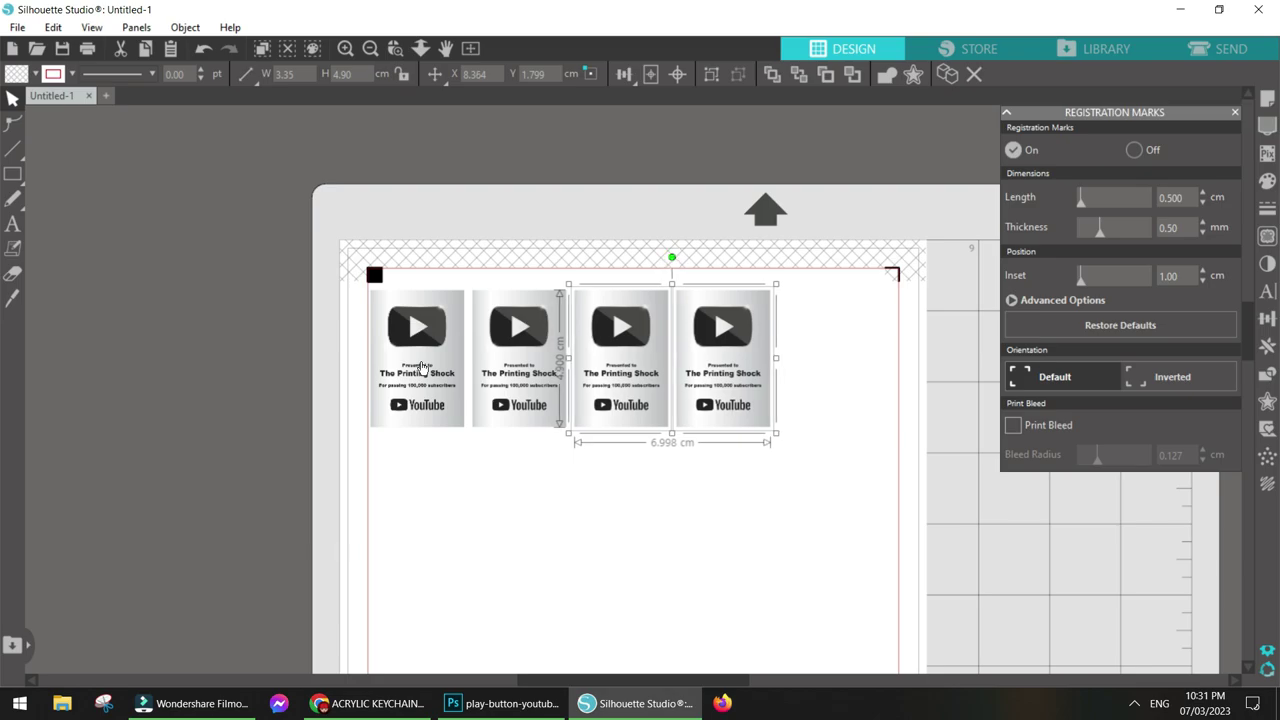
Step: Duplicate the fourth image to the right with the same gap, completing a row of five
{"action": "left_click", "coordinate": [740, 400]}
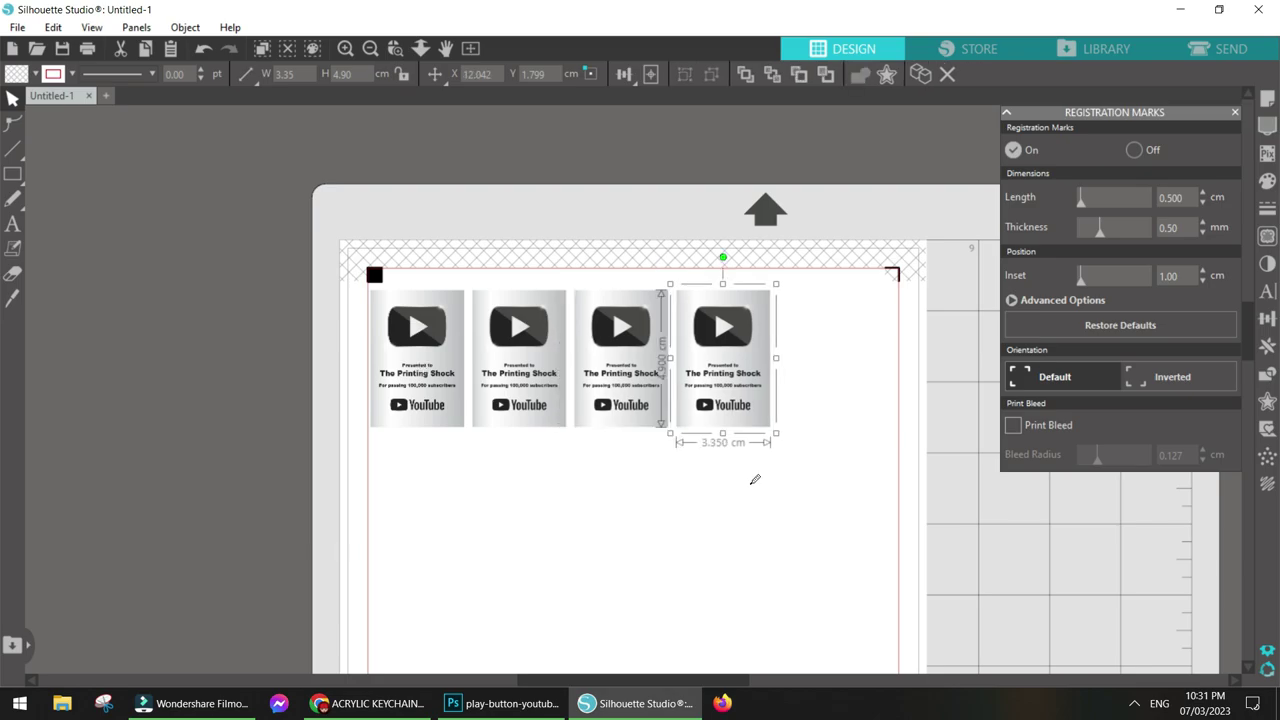
{"action": "key", "text": "ctrl+d"}
{"action": "key", "text": "Right"}
{"action": "key", "text": "Right"}
{"action": "key", "text": "Right"}
{"action": "key", "text": "Right"}
{"action": "key", "text": "Right"}
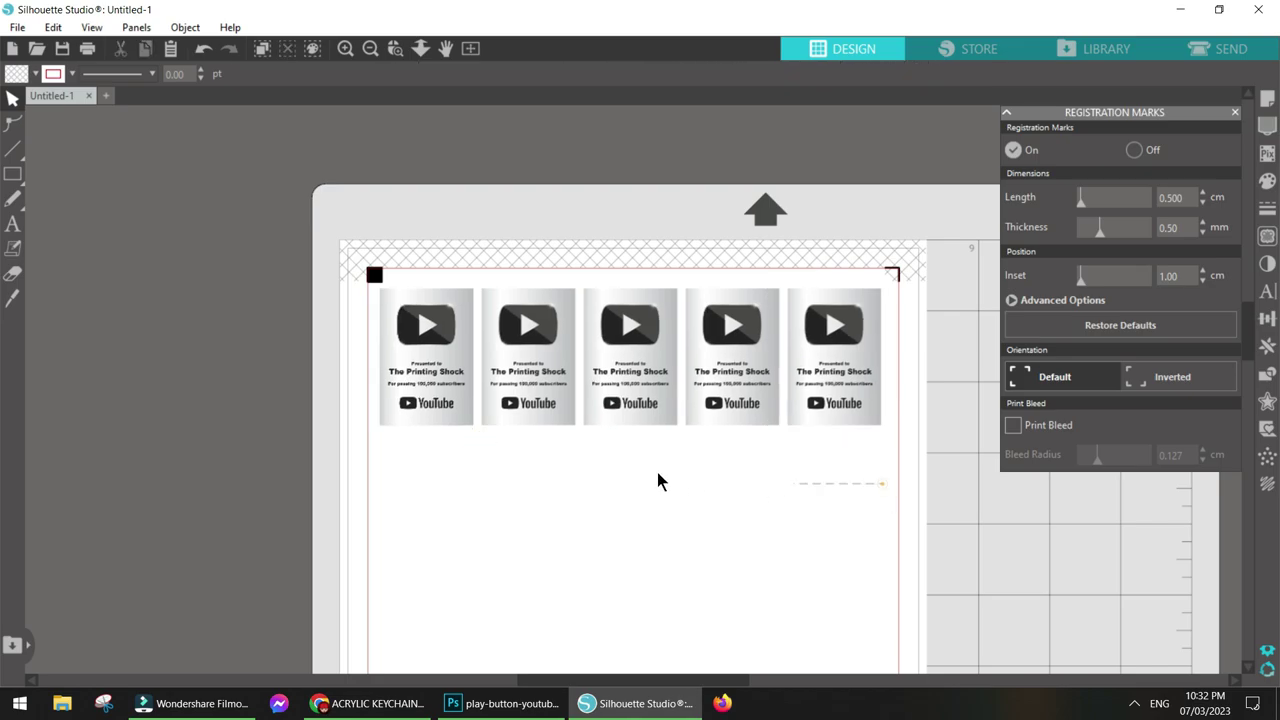
Step: Duplicate the whole row of five images below and nudge the copy down to leave a gap between the rows
{"action": "left_click_drag", "start_coordinate": [657, 481], "coordinate": [880, 480]}
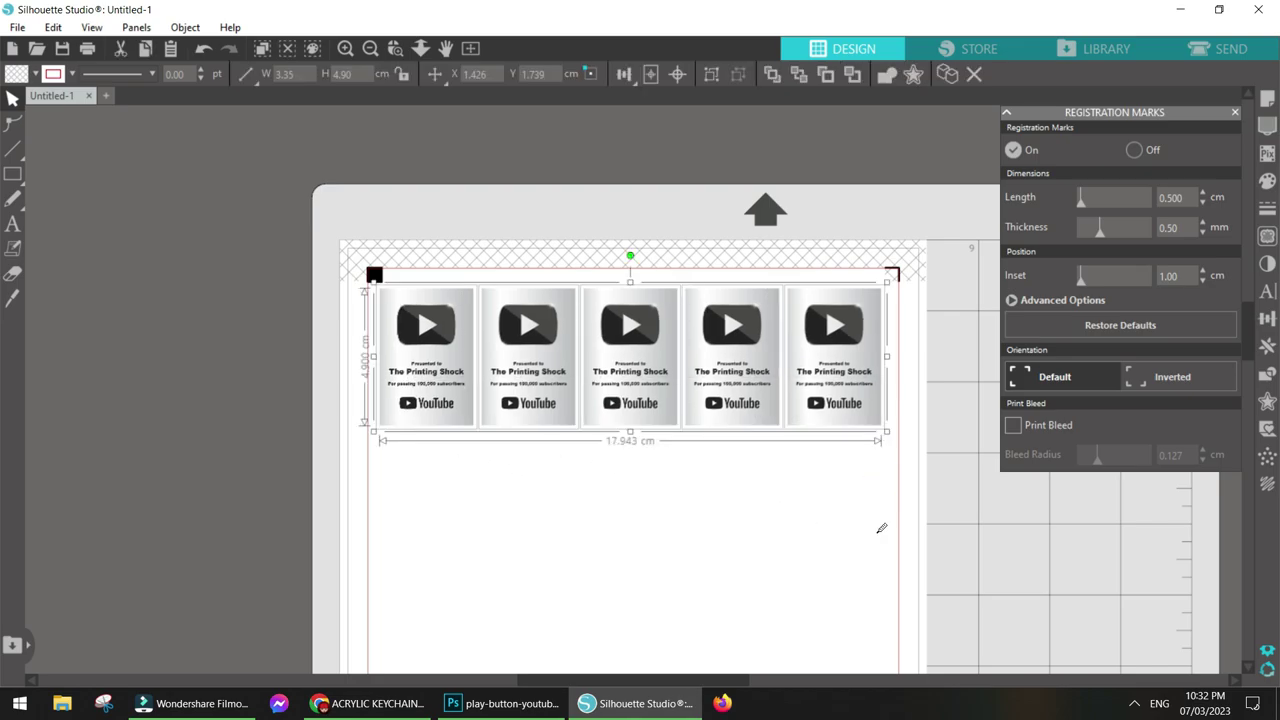
{"action": "key", "text": "ctrl+Down"}
{"action": "key", "text": "ctrl+Down"}
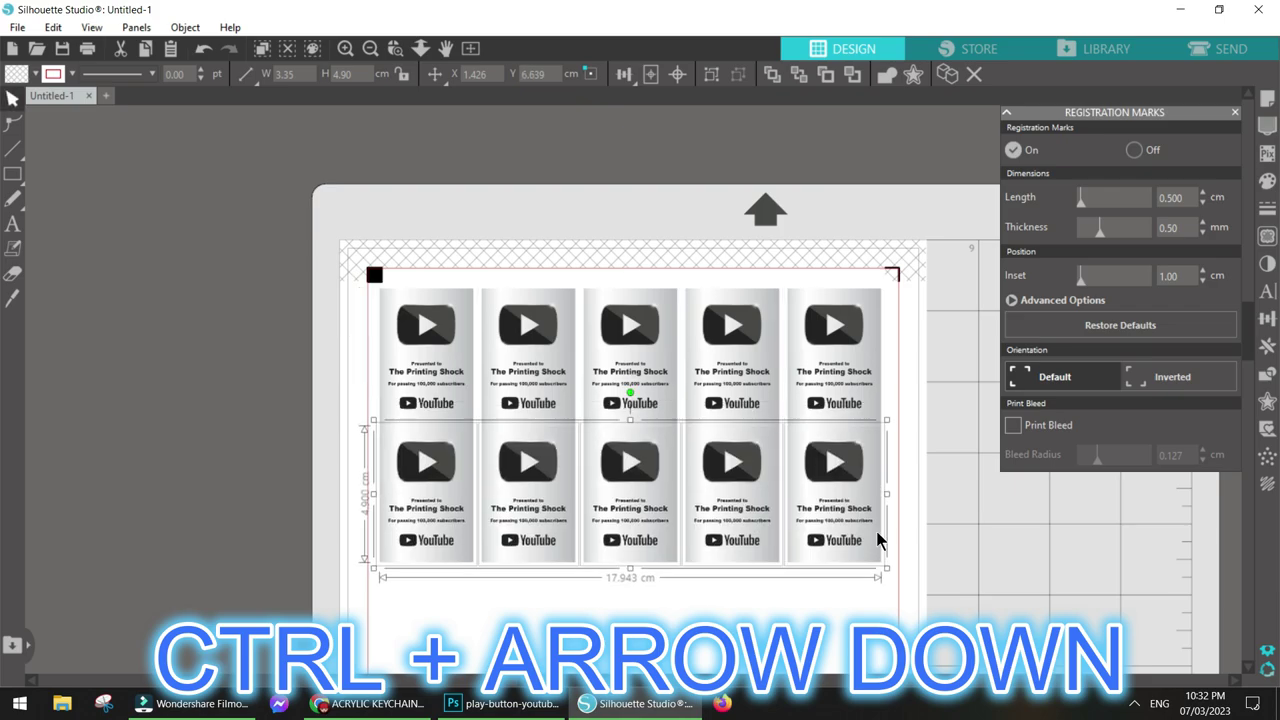
{"action": "key", "text": "Down"}
{"action": "key", "text": "Down"}
{"action": "key", "text": "Down"}
{"action": "key", "text": "Down"}
{"action": "key", "text": "Down"}
{"action": "key", "text": "Down"}
{"action": "key", "text": "Down"}
{"action": "key", "text": "Down"}
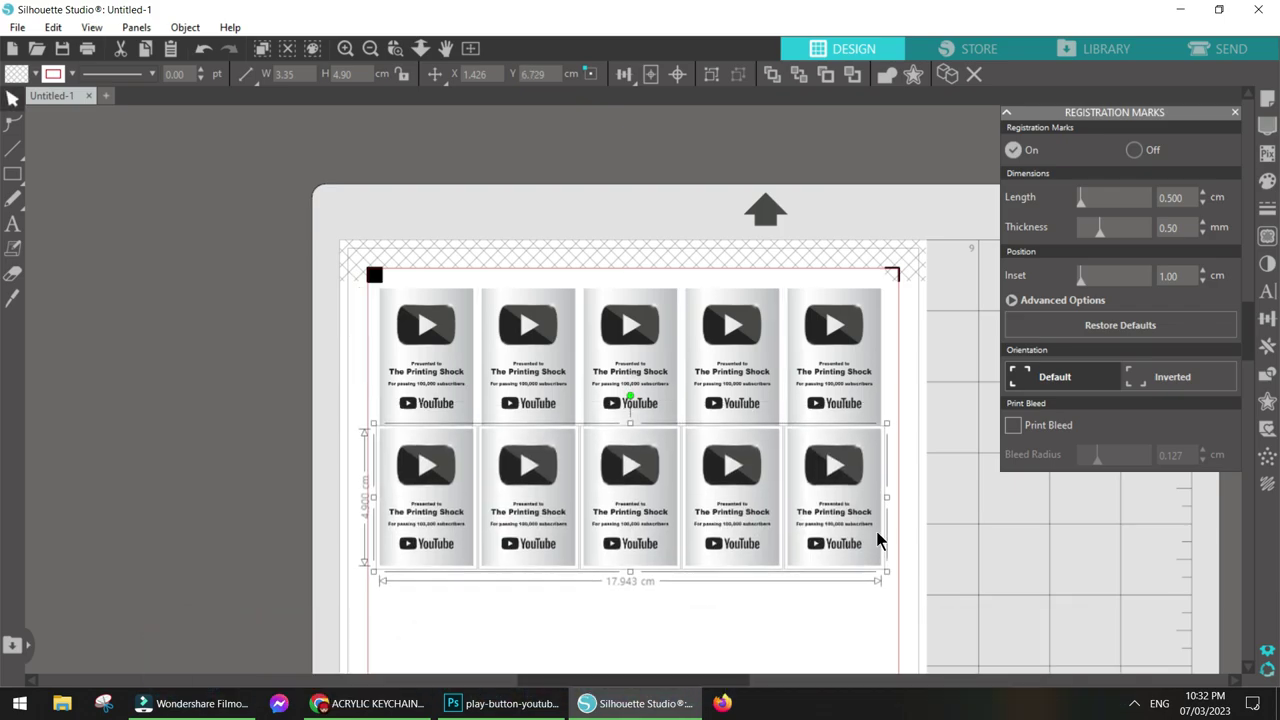
Step: Duplicate both rows below and nudge the copies down to leave a matching gap, making four rows
{"action": "key", "text": "ctrl+a"}
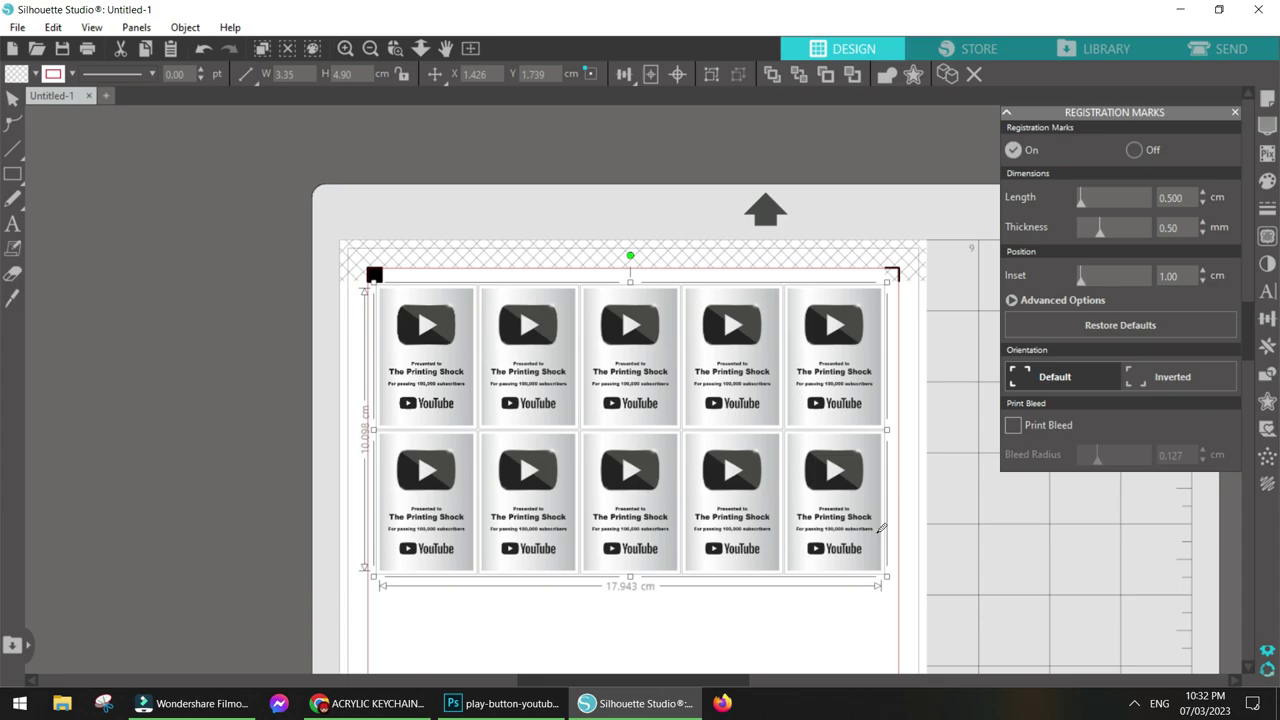
{"action": "key", "text": "ctrl+Down"}
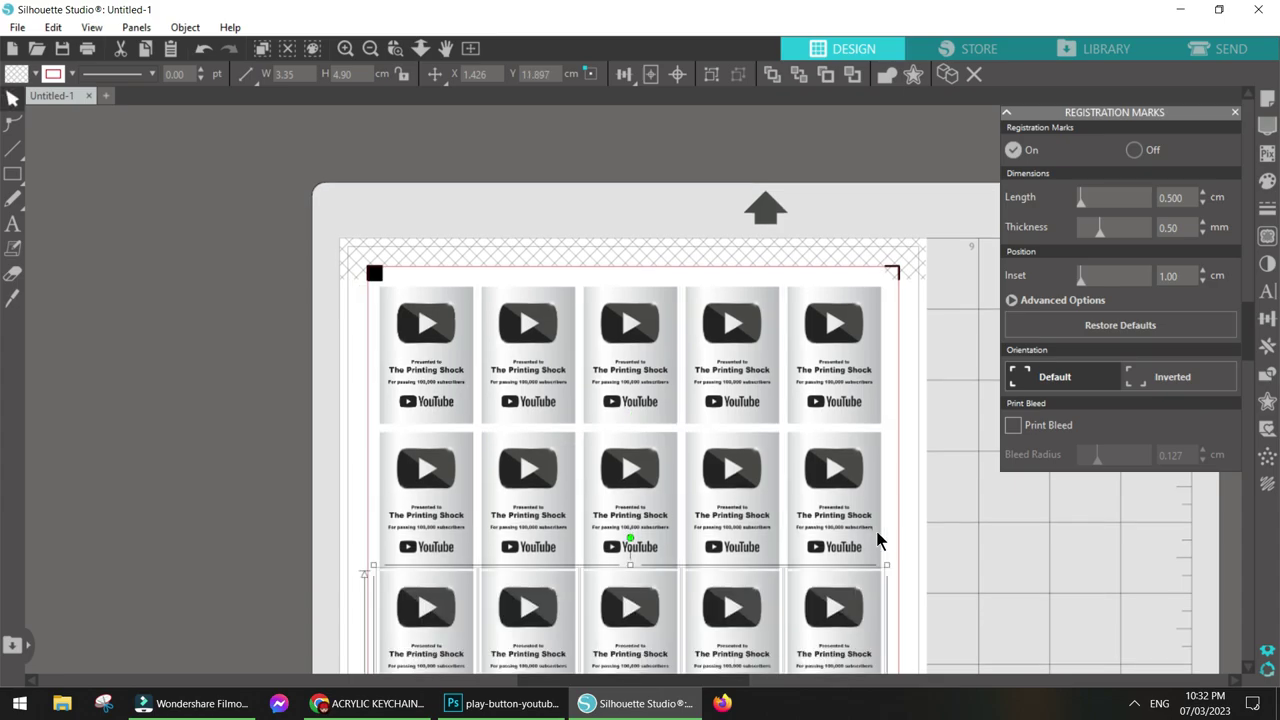
{"action": "key", "text": "Down"}
{"action": "key", "text": "Down"}
{"action": "key", "text": "Down"}
{"action": "key", "text": "Down"}
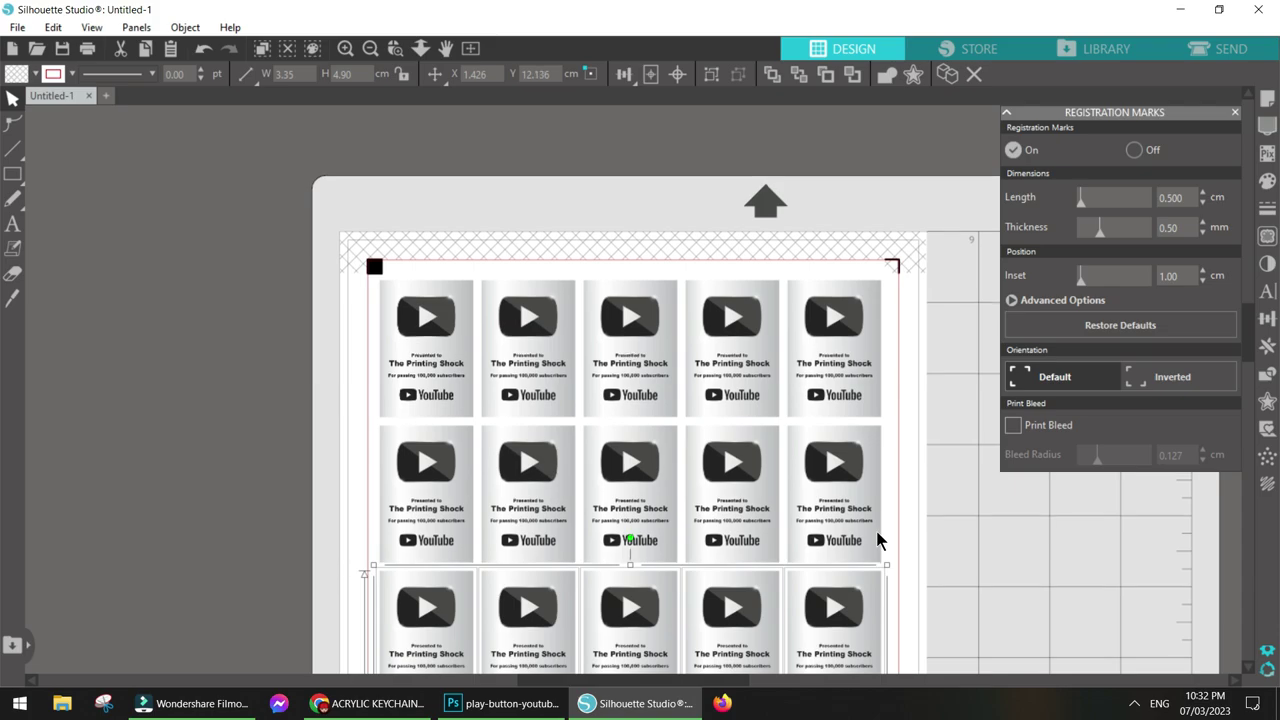
Step: Duplicate the fourth row below and nudge it down to leave a gap, filling the page with a fifth row
{"action": "left_click", "coordinate": [470, 48]}
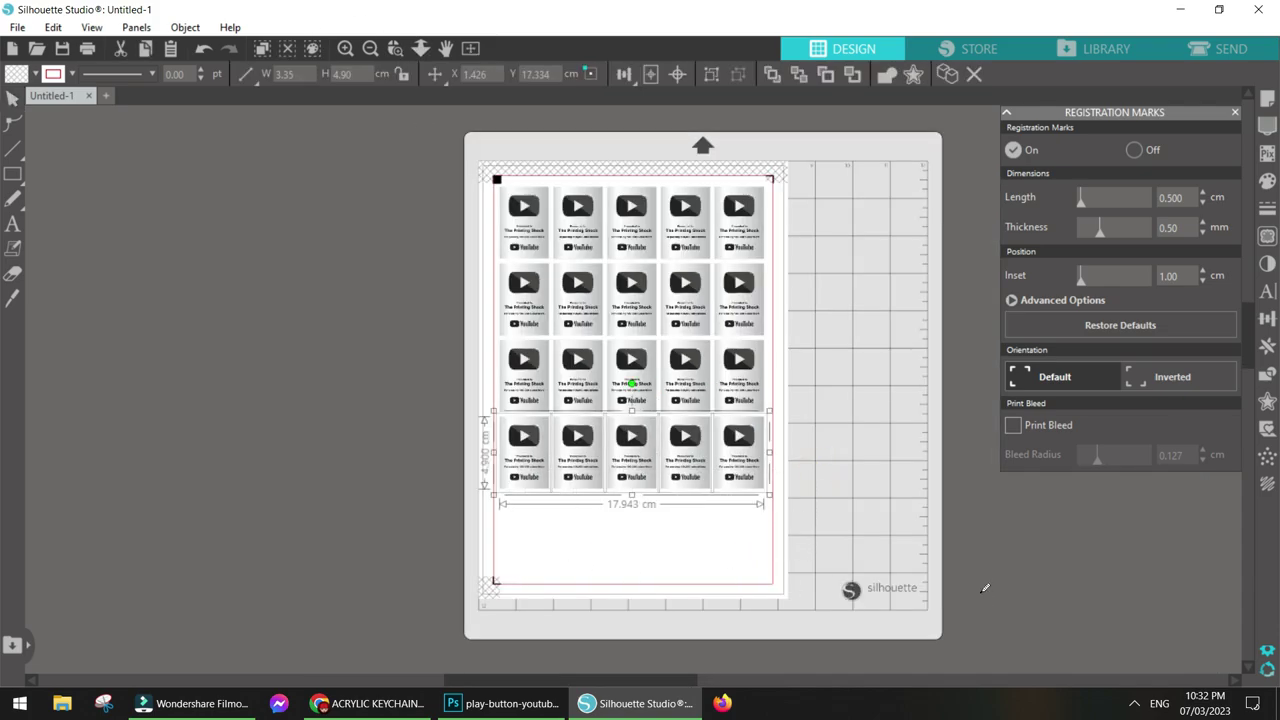
{"action": "key", "text": "ctrl+Down"}
{"action": "key", "text": "Down"}
{"action": "key", "text": "Down"}
{"action": "key", "text": "Down"}
{"action": "key", "text": "Down"}
{"action": "key", "text": "Down"}
{"action": "key", "text": "Down"}
{"action": "key", "text": "Down"}
{"action": "key", "text": "Down"}
{"action": "key", "text": "Down"}
{"action": "key", "text": "Down"}
{"action": "key", "text": "Down"}
{"action": "key", "text": "Down"}
{"action": "key", "text": "Down"}
{"action": "key", "text": "Down"}
{"action": "key", "text": "Down"}
{"action": "key", "text": "Down"}
{"action": "key", "text": "Down"}
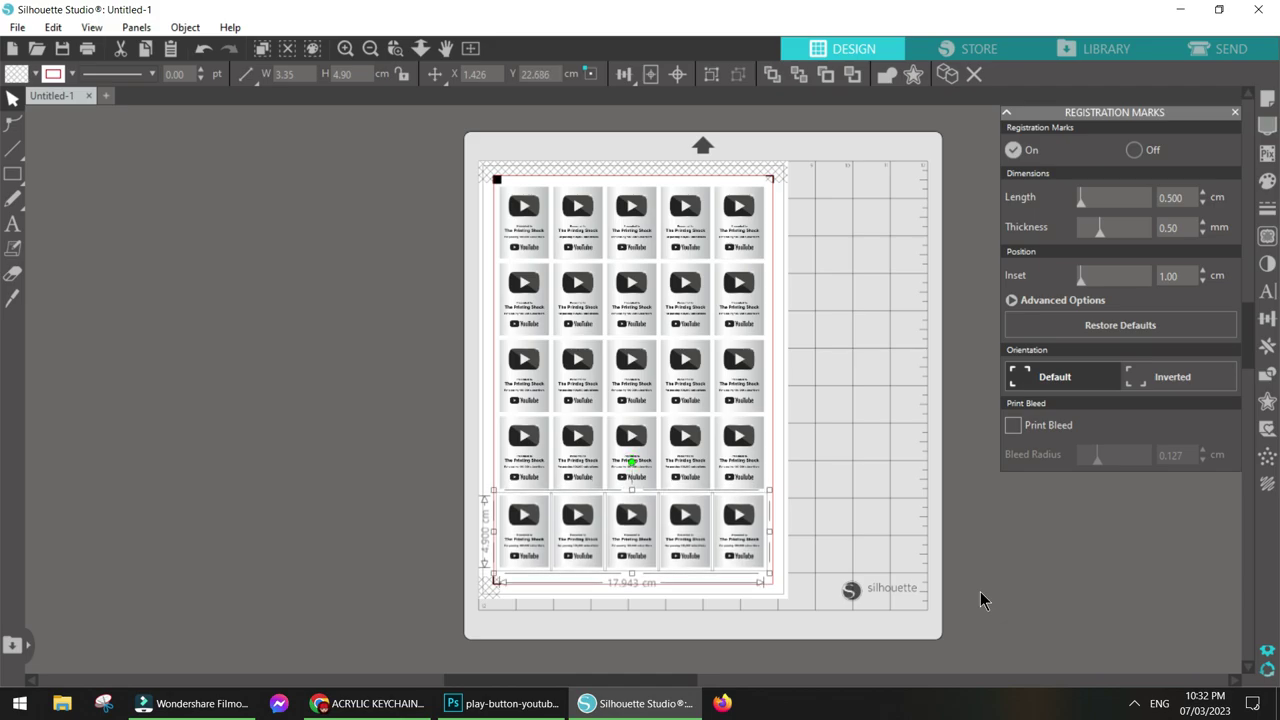
{"action": "left_click", "coordinate": [984, 589]}
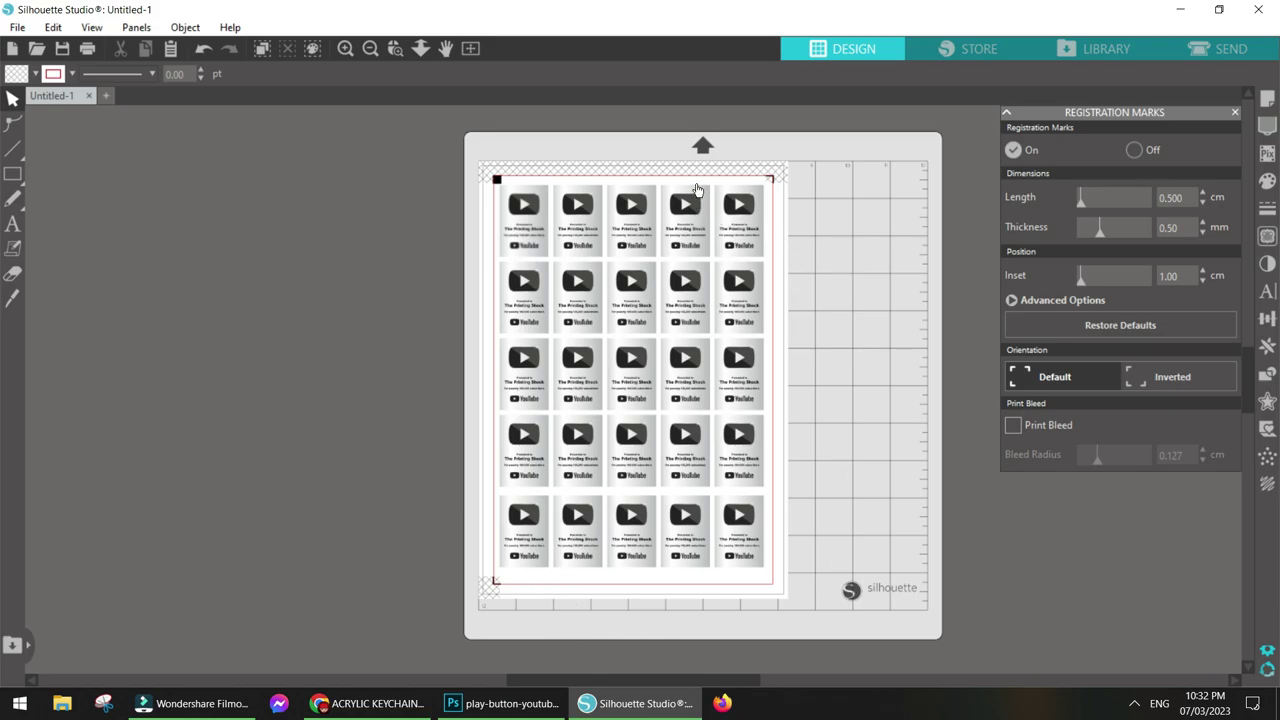
Step: Reduce the top row to four images moved up between the registration marks, and shift the remaining four rows up beneath it
{"action": "left_click_drag", "start_coordinate": [478, 186], "coordinate": [545, 208]}
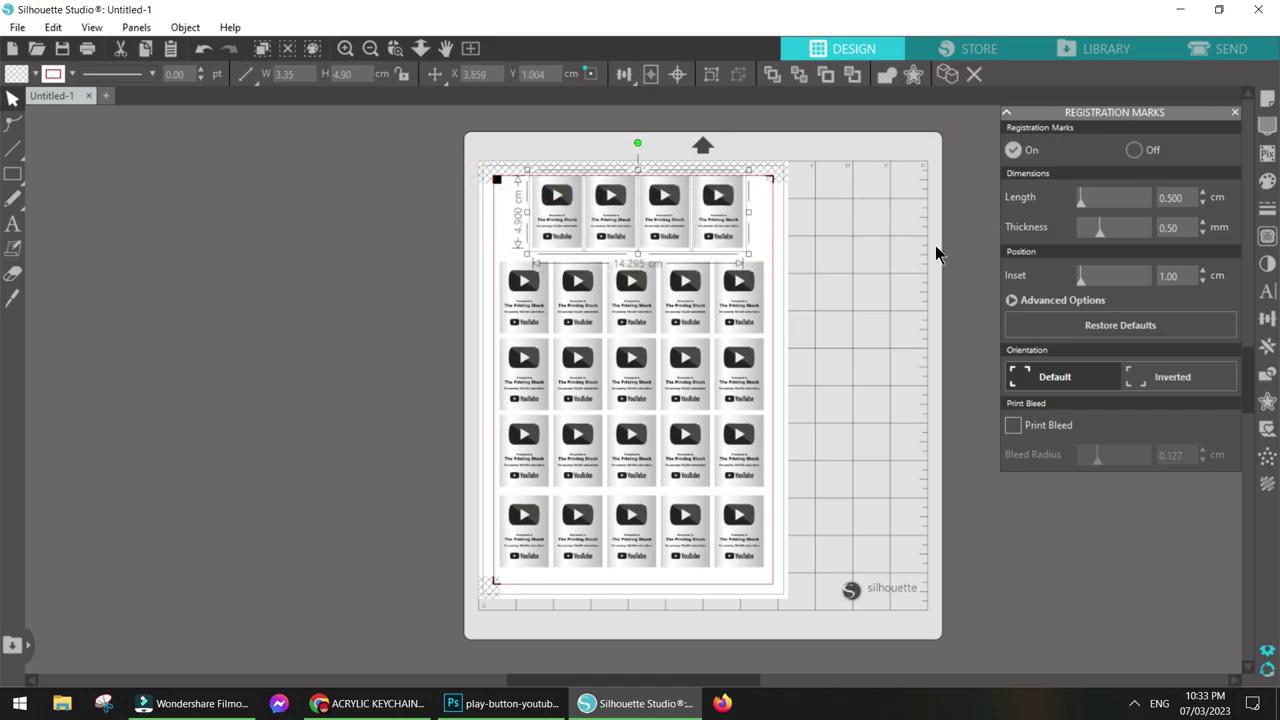
{"action": "left_click_drag", "start_coordinate": [874, 294], "coordinate": [512, 549]}
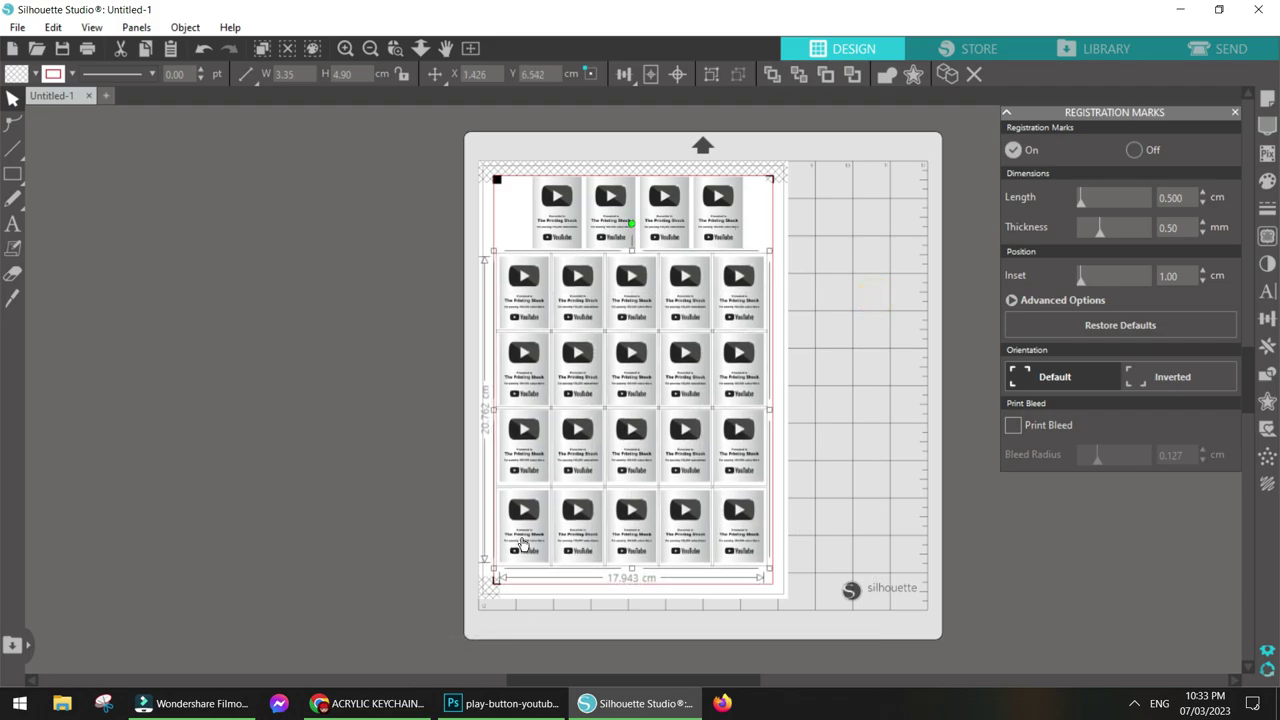
{"action": "left_click", "coordinate": [909, 390]}
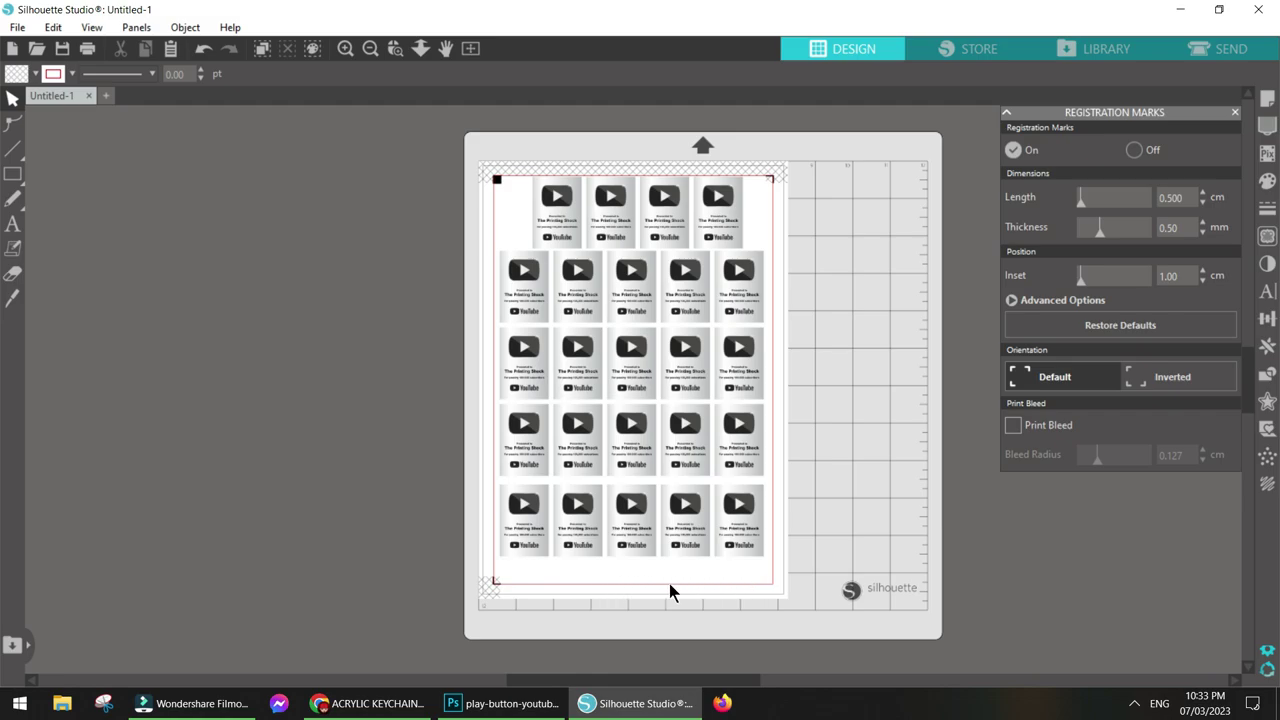
Step: Raise the lower registration mark by setting only the bottom inset to 2.30 cm, just beneath the last row of images
{"action": "left_click", "coordinate": [1011, 301]}
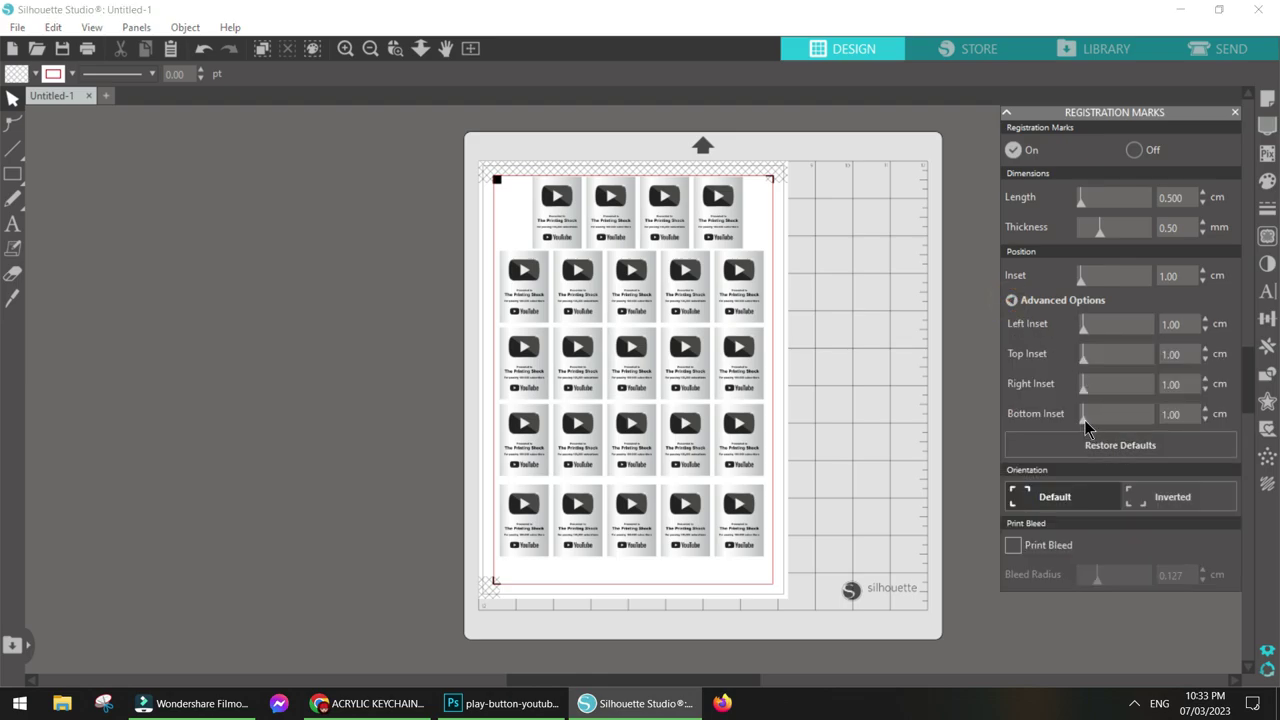
{"action": "left_click_drag", "start_coordinate": [1084, 420], "coordinate": [1087, 423]}
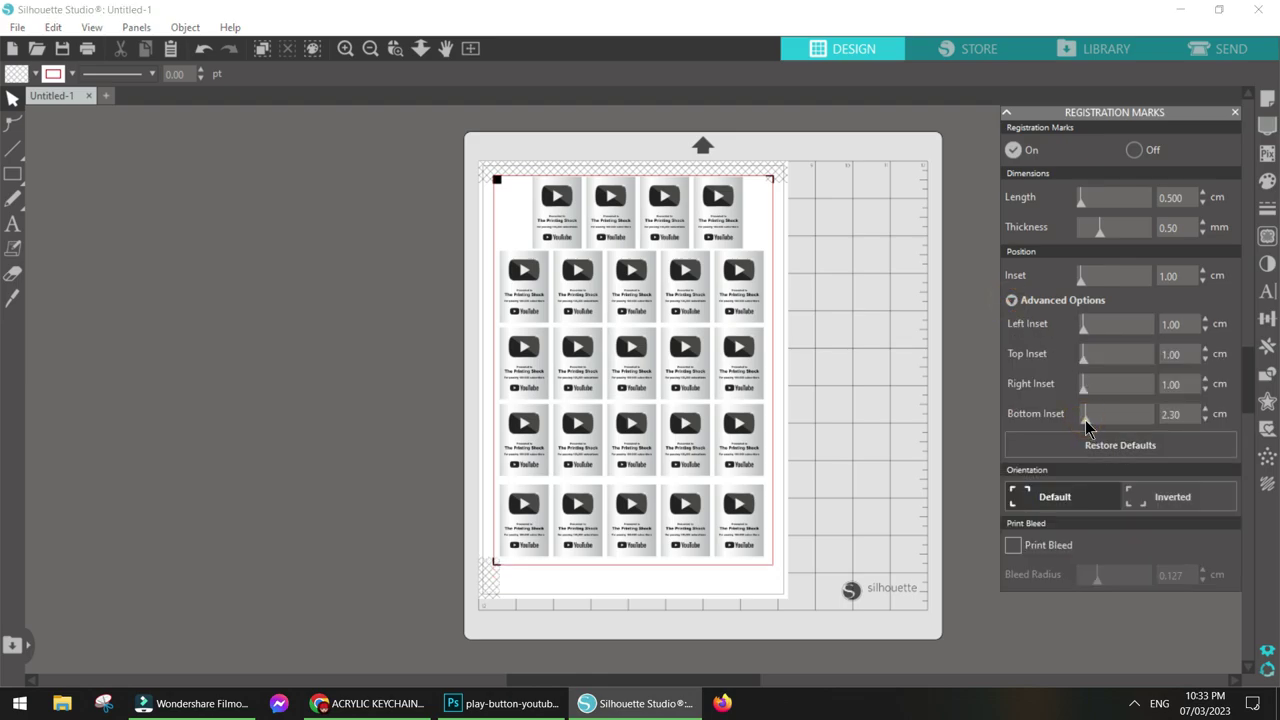
{"action": "left_click_drag", "start_coordinate": [499, 562], "coordinate": [494, 563]}
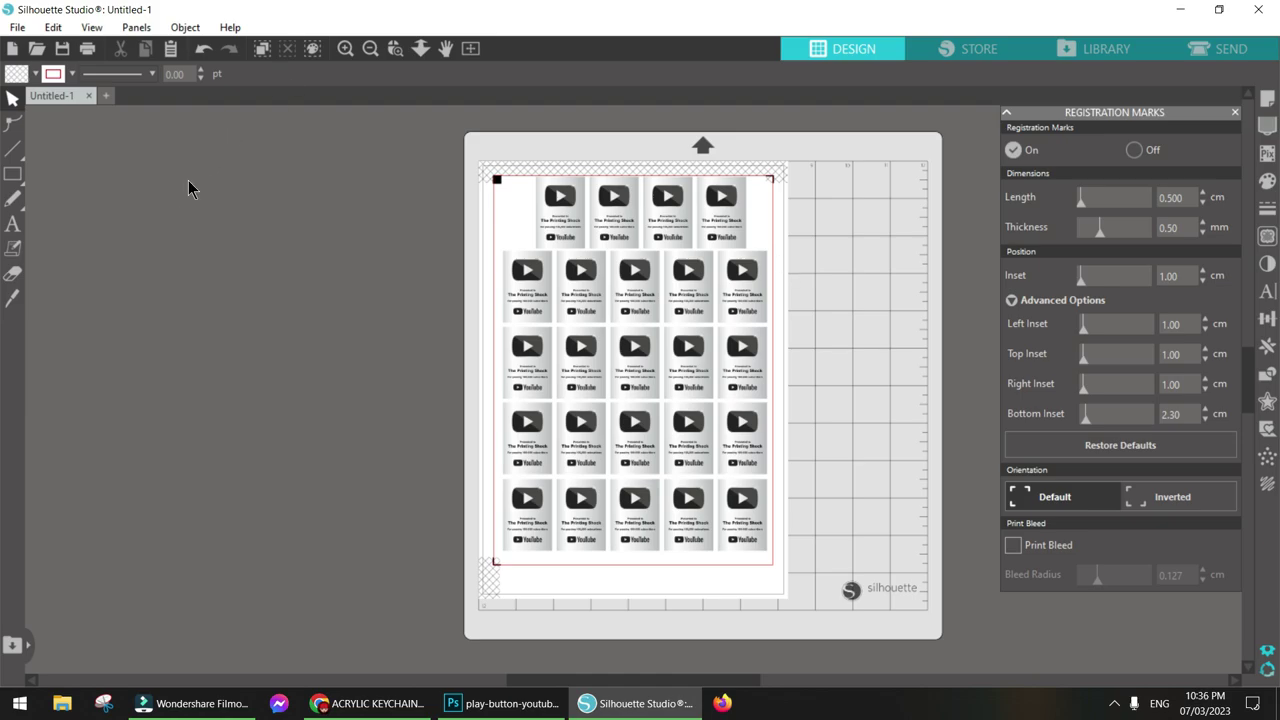
Step: Open the print setup for the sheet and set the EPSON L110 Series (Copy 2) preferences to Epson Premium Glossy paper and High quality
{"action": "left_click", "coordinate": [89, 49]}
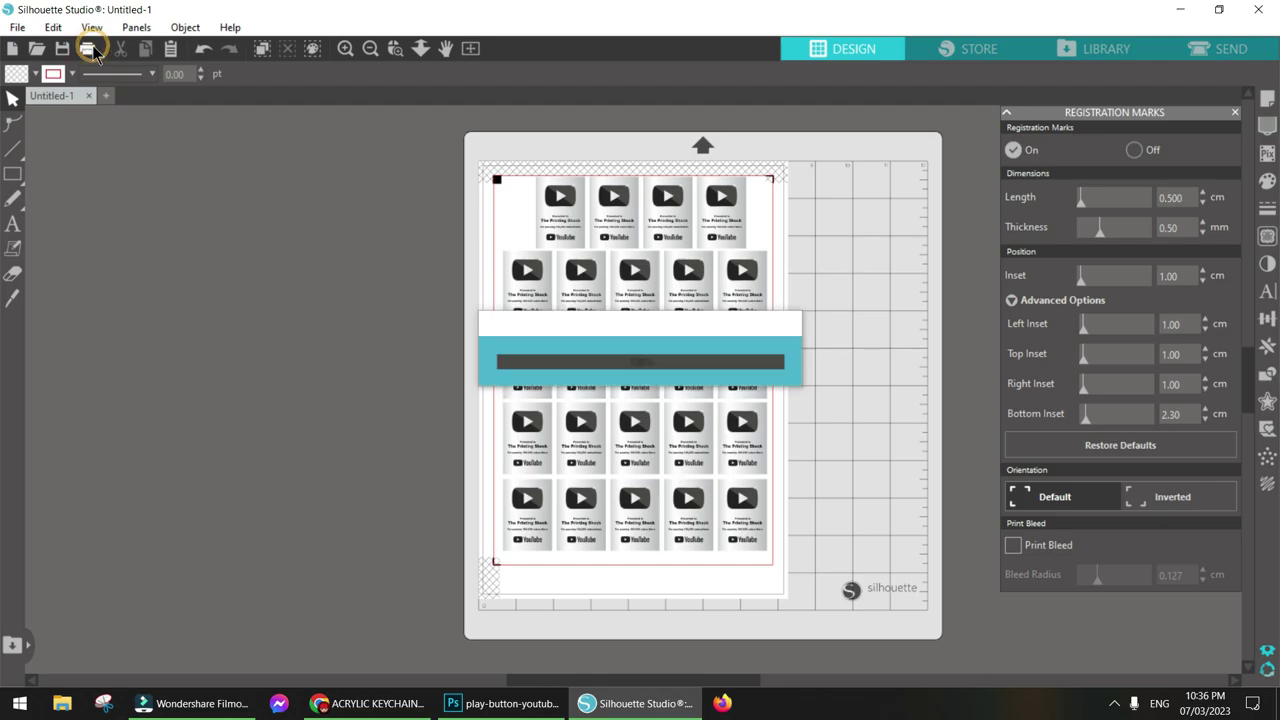
{"action": "left_click", "coordinate": [954, 586]}
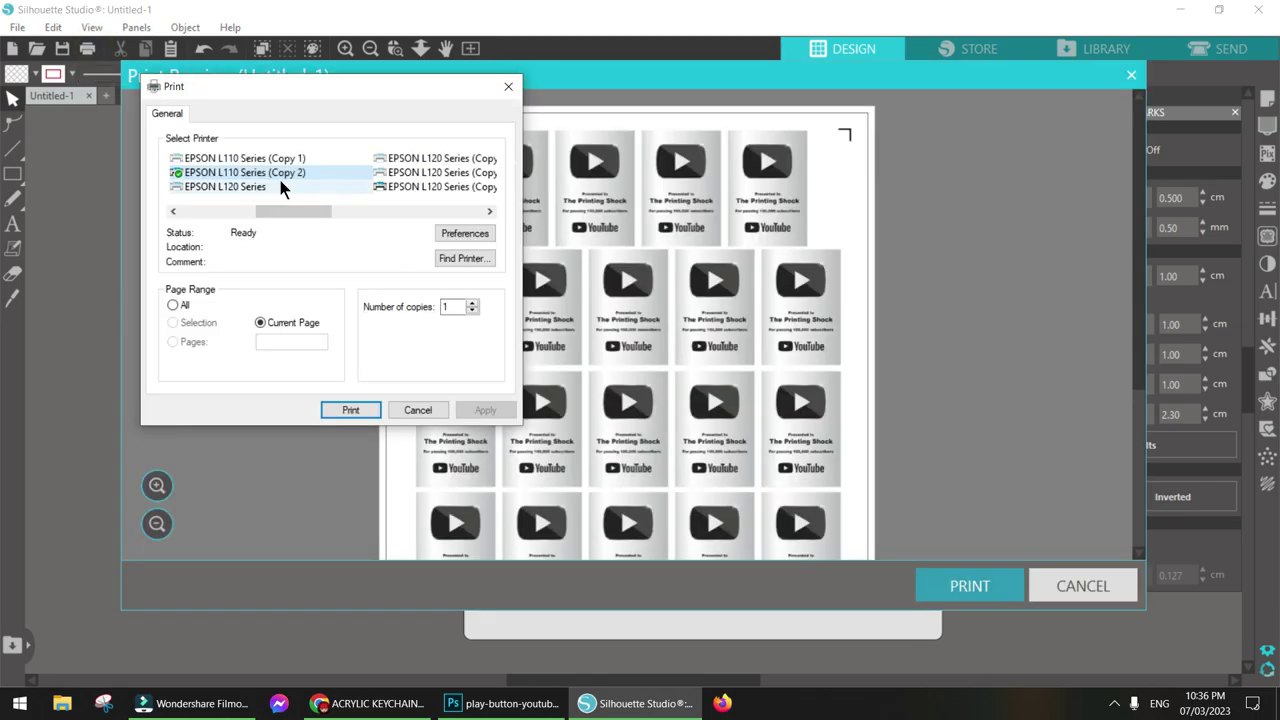
{"action": "left_click", "coordinate": [453, 236]}
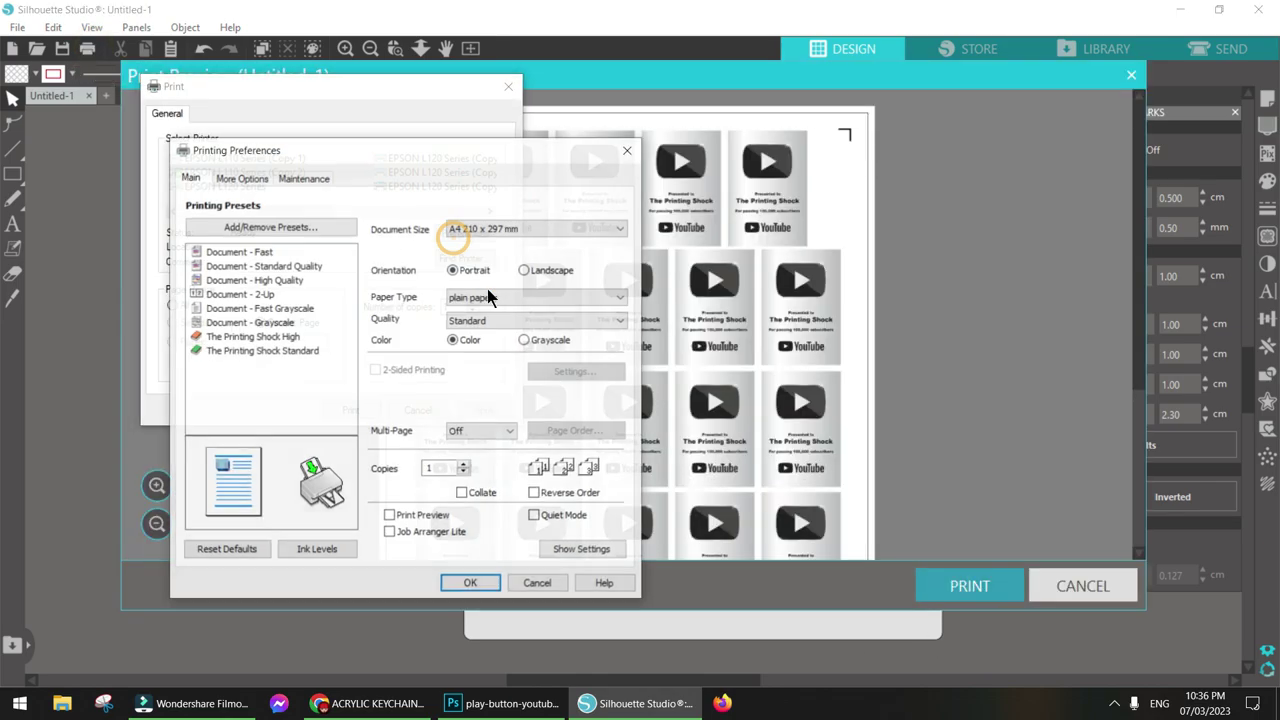
{"action": "left_click", "coordinate": [487, 297]}
{"action": "left_click", "coordinate": [490, 311]}
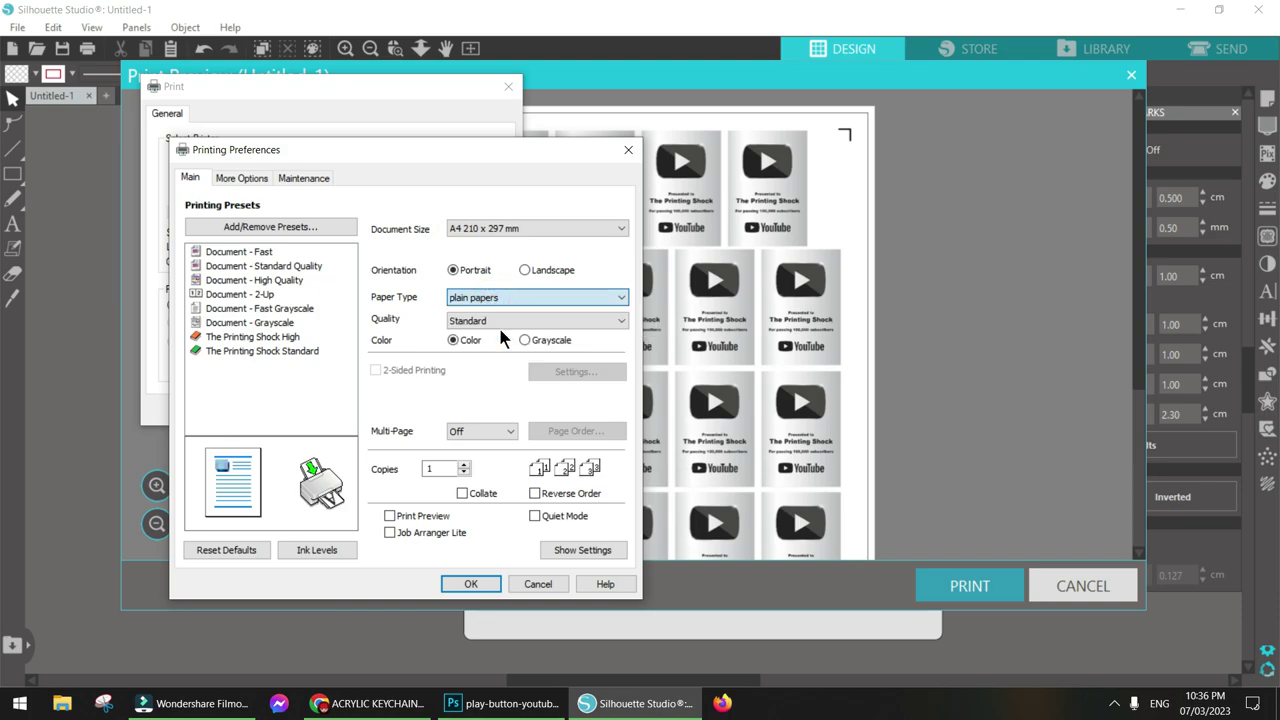
{"action": "left_click", "coordinate": [496, 322]}
{"action": "left_click", "coordinate": [496, 346]}
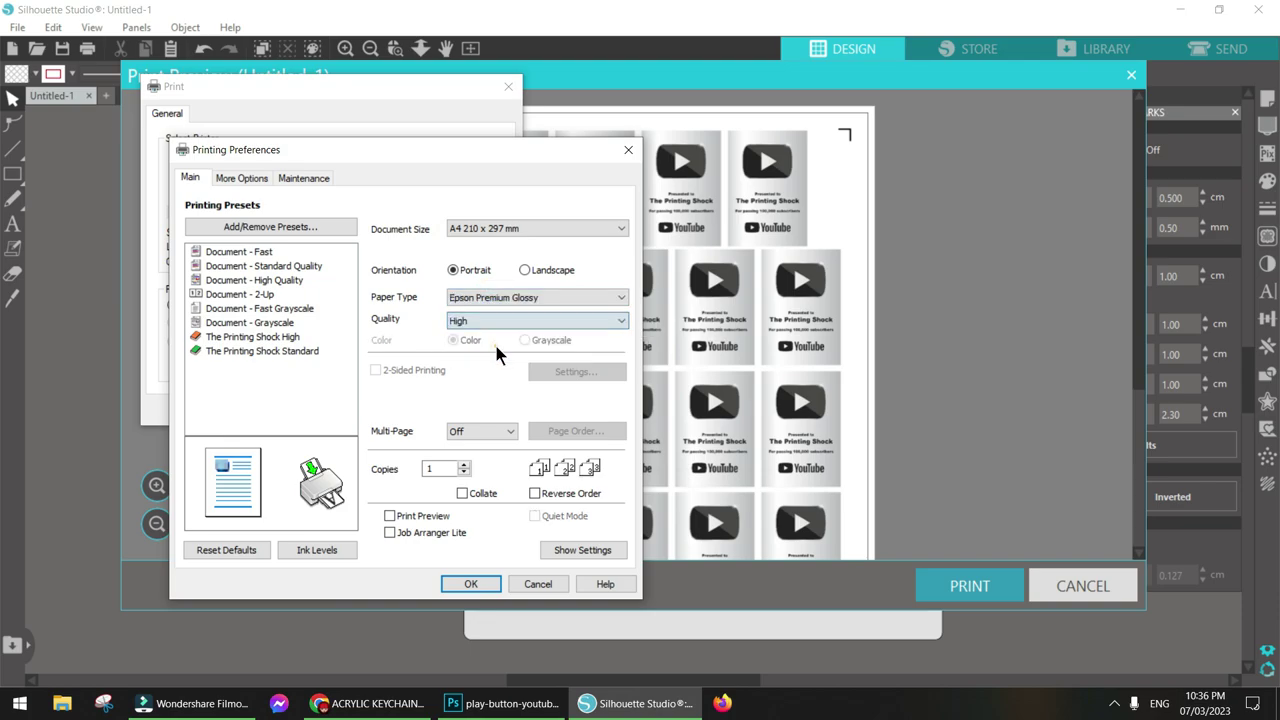
{"action": "left_click", "coordinate": [471, 584]}
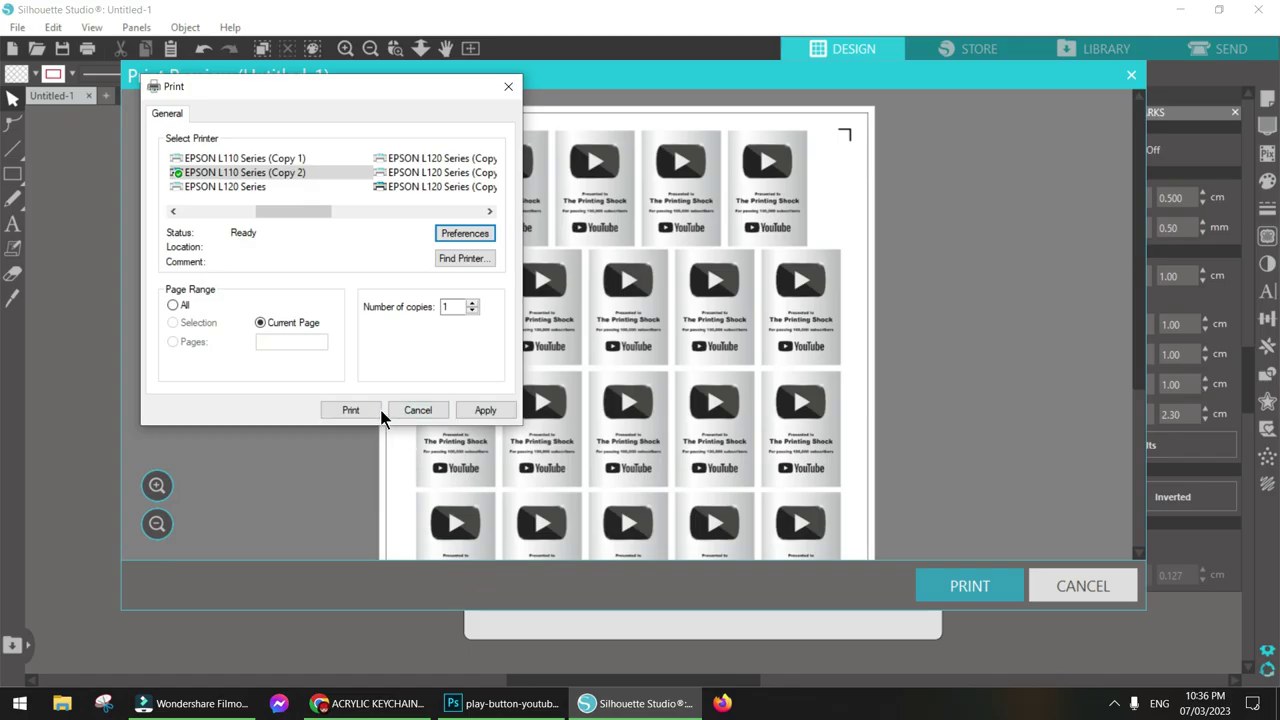